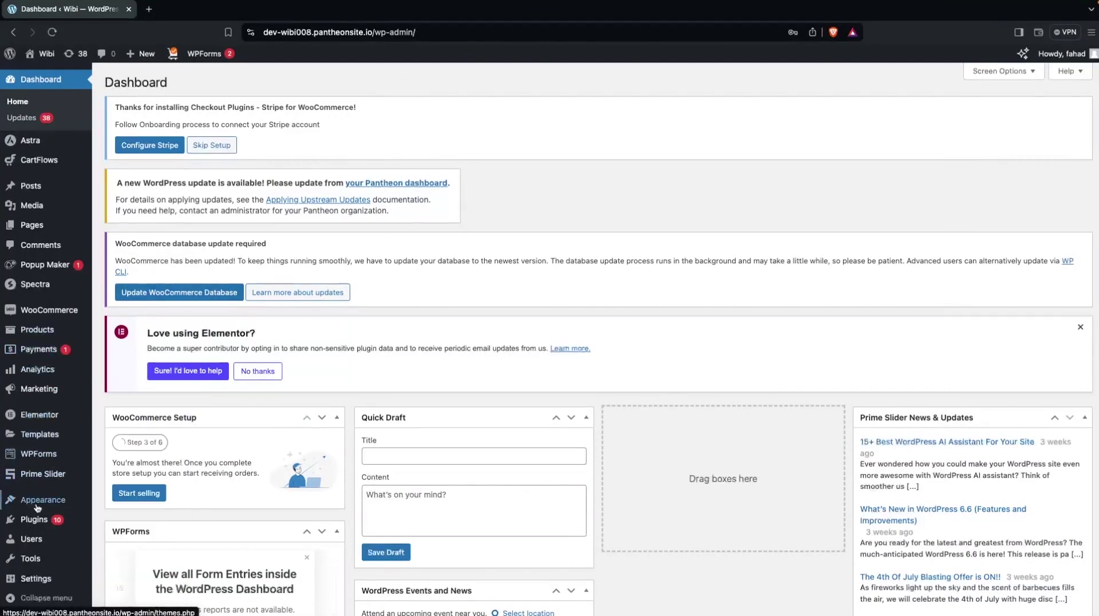
Search 'filter everything' under Add New Plugin, activate it, and open Visit Store in a background tab.
mouse_move(41, 526)
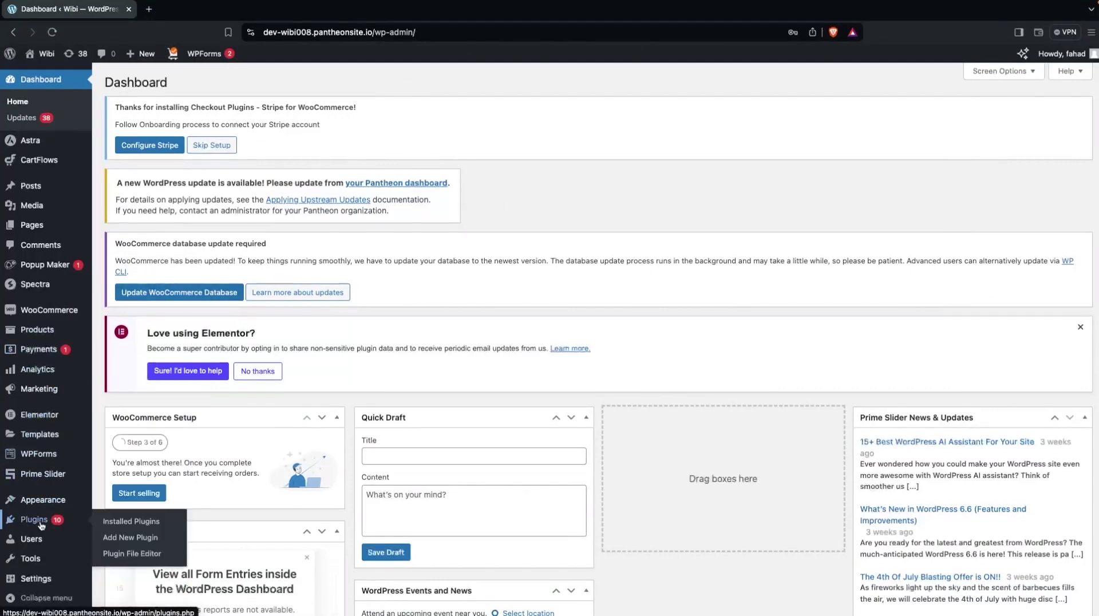
click(131, 538)
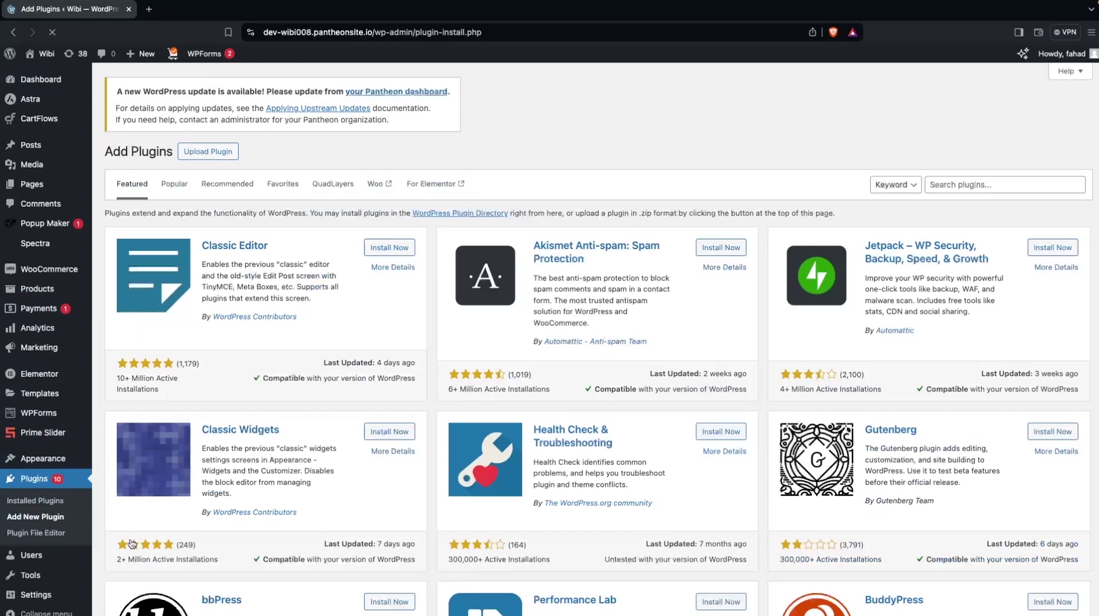
click(953, 184)
click(962, 198)
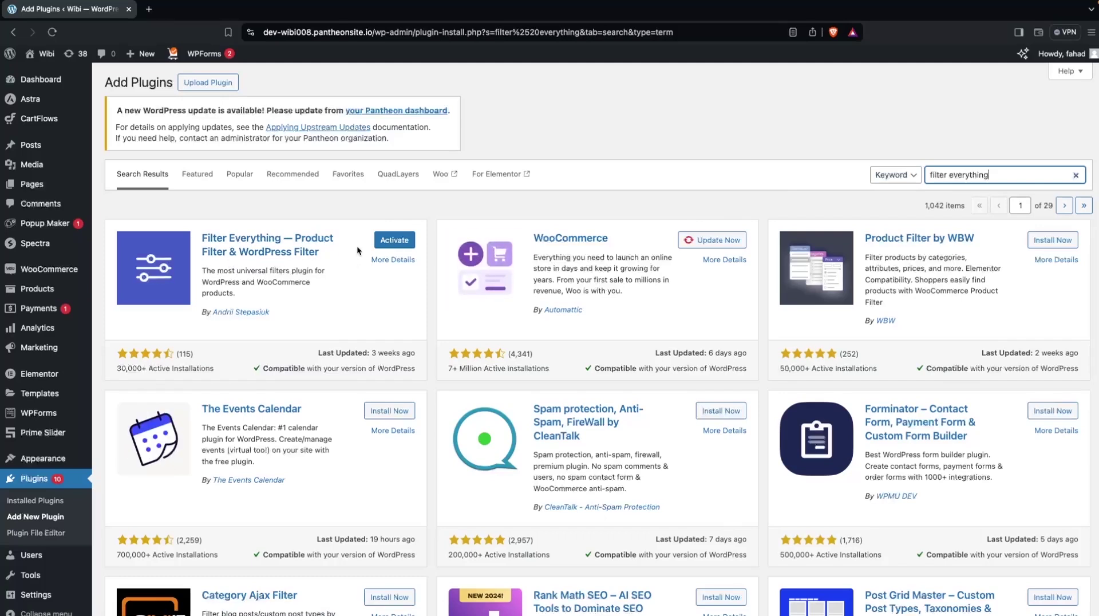
click(391, 243)
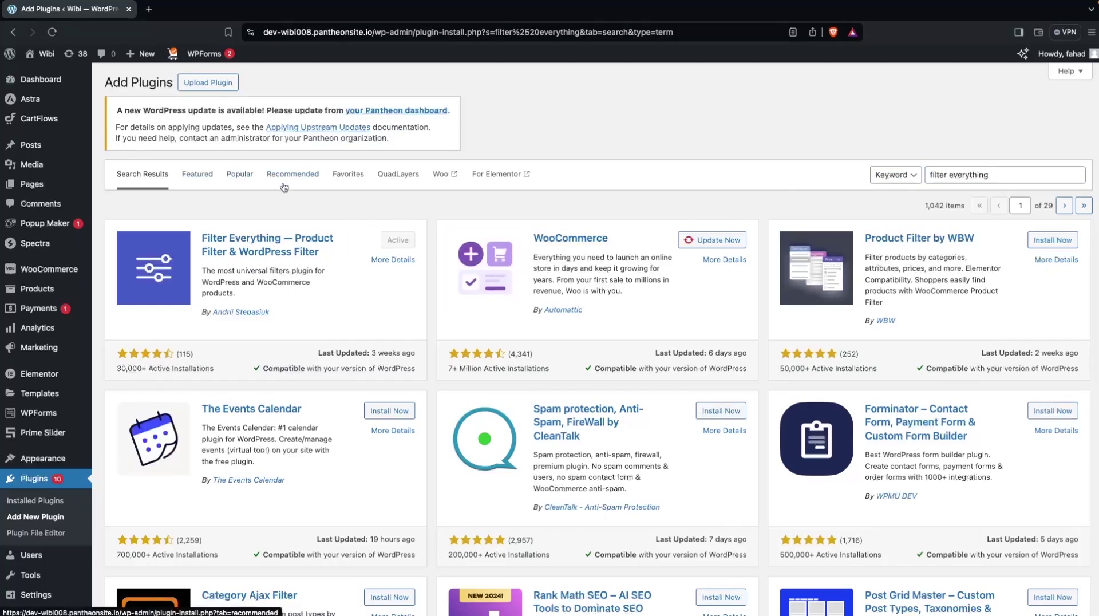
mouse_move(47, 60)
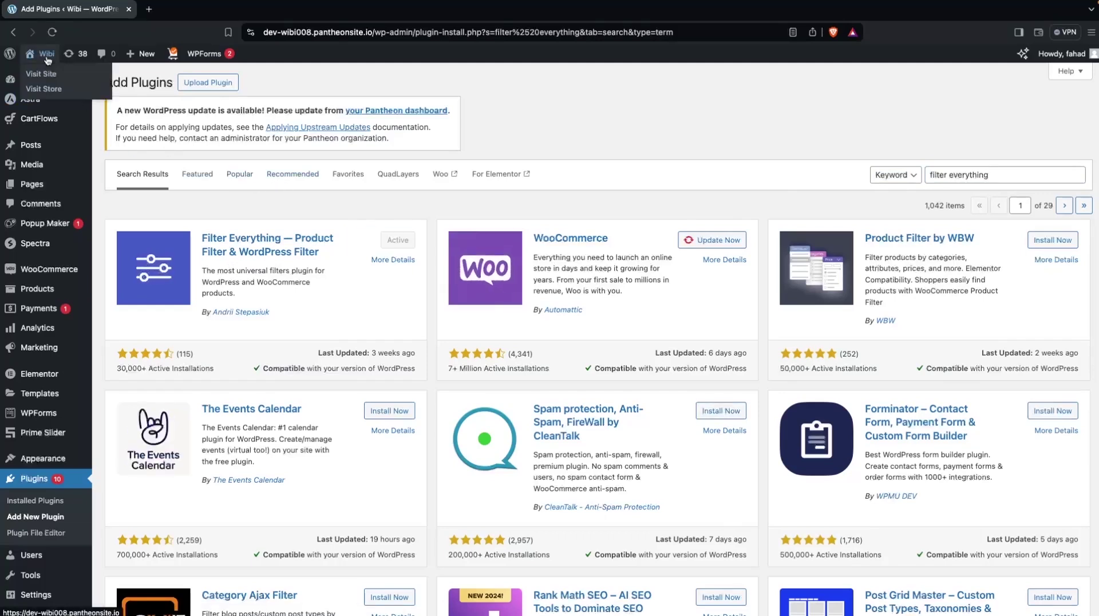
middle_click(48, 88)
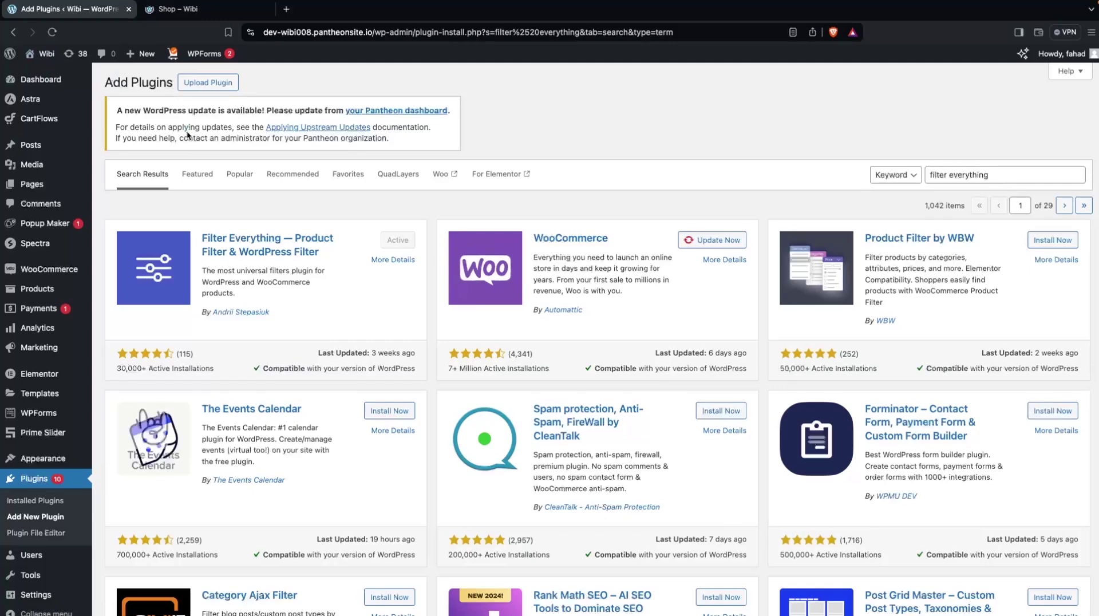
click(246, 11)
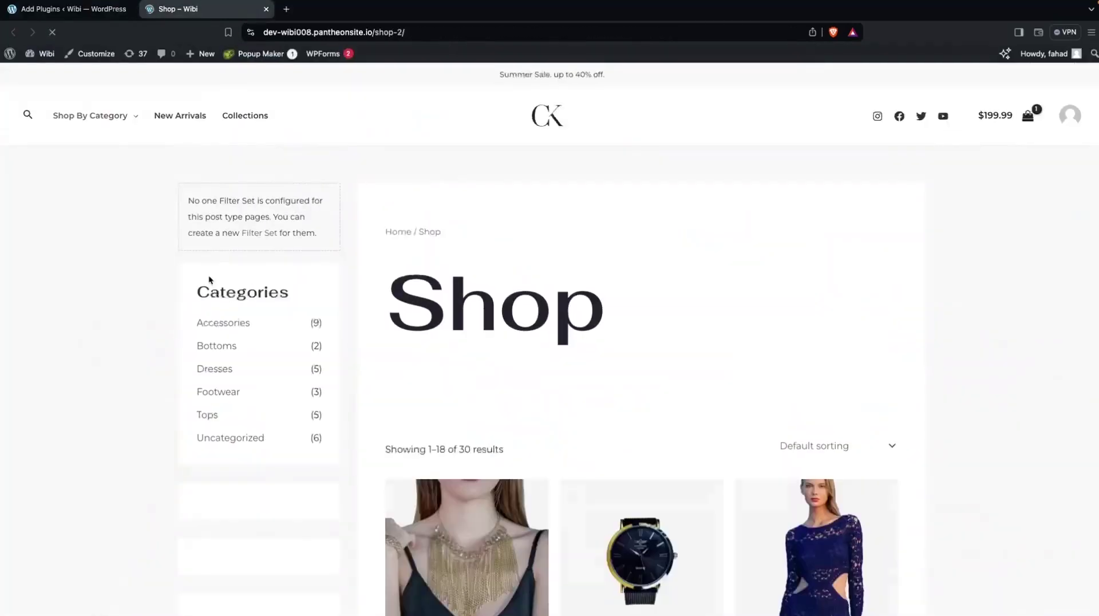
scroll(209, 318, down, 3)
scroll(208, 318, up, 3)
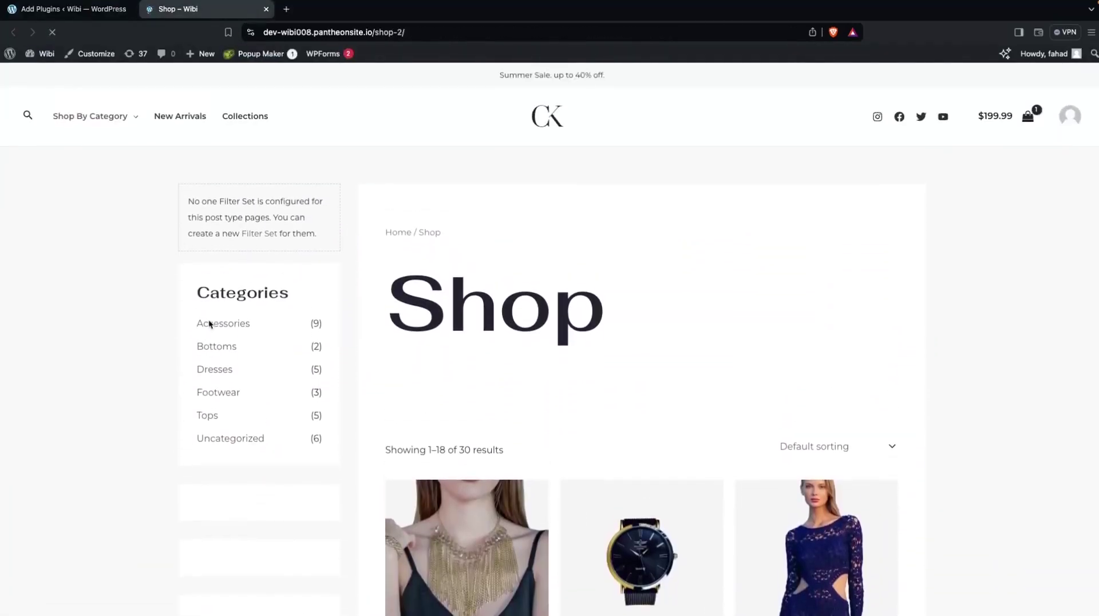
scroll(209, 321, down, 5)
scroll(208, 320, up, 5)
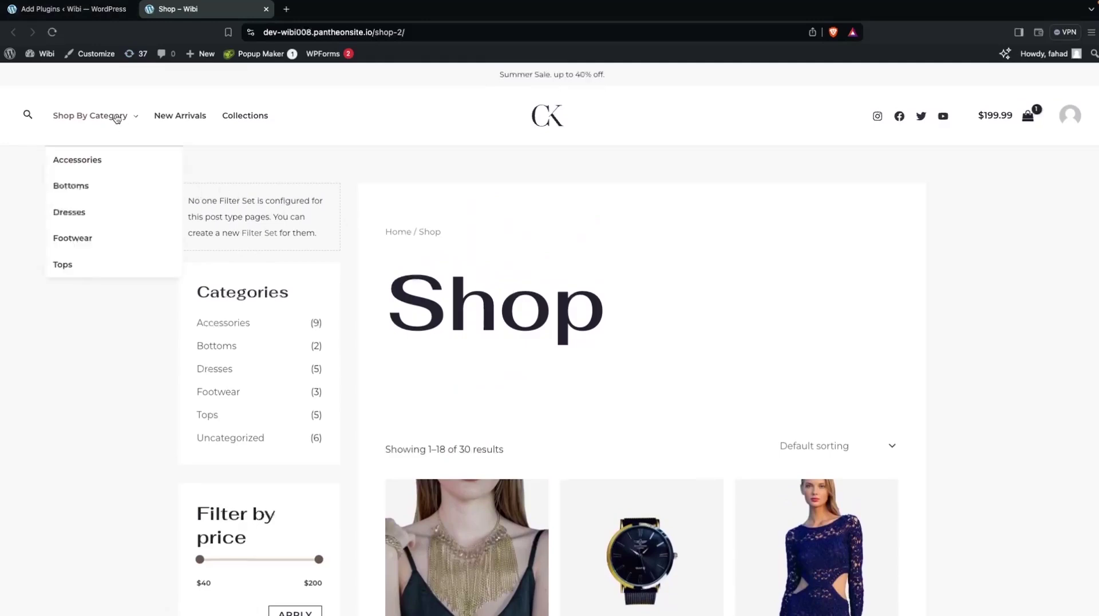
click(57, 12)
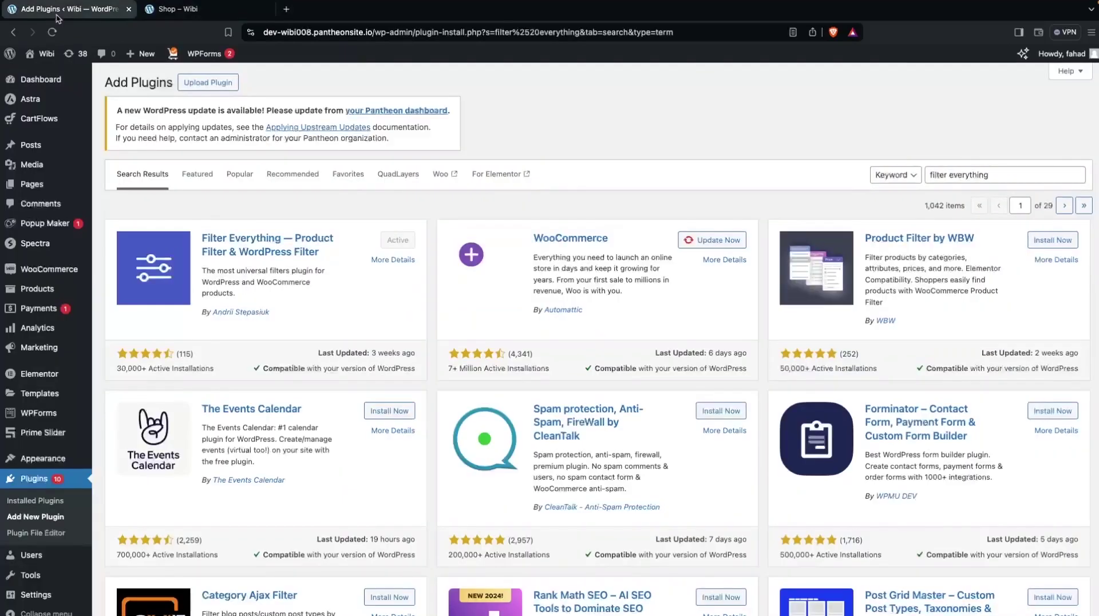
scroll(27, 520, down, 2)
scroll(28, 519, down, 3)
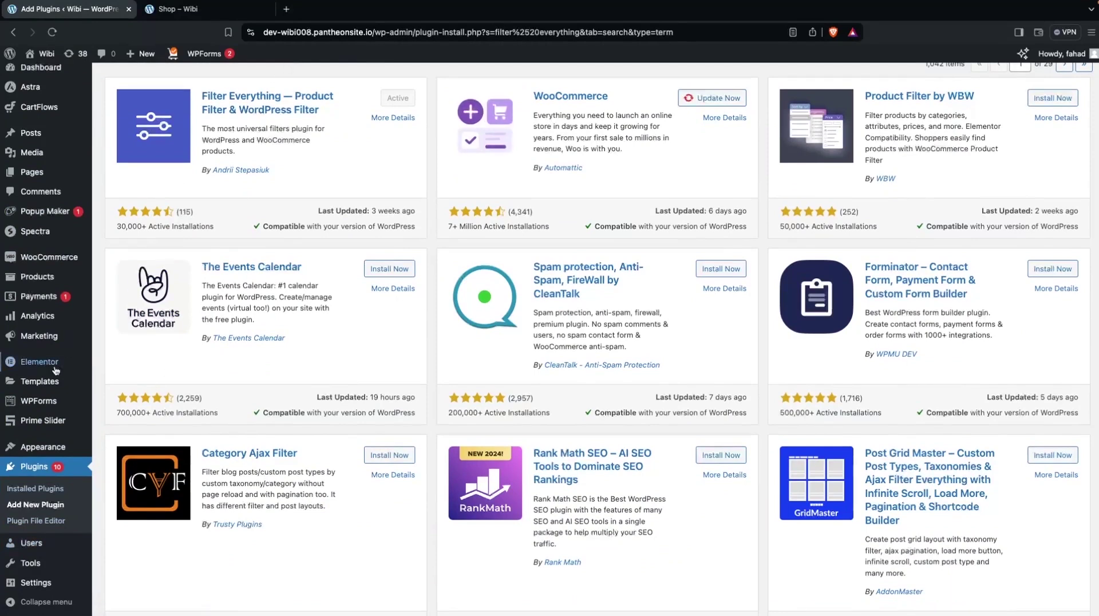
mouse_move(48, 456)
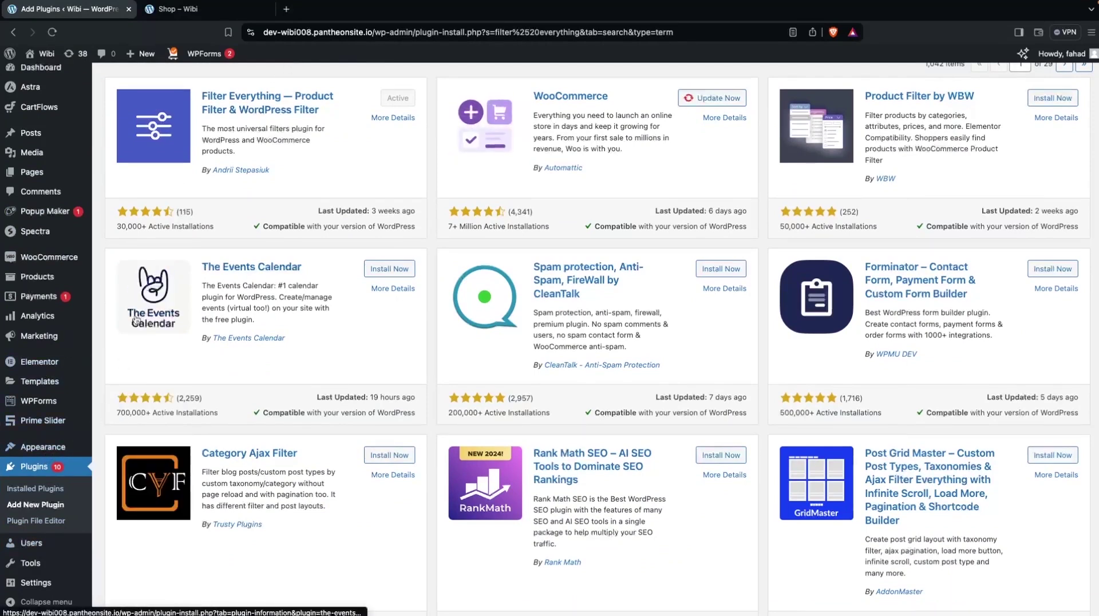
click(197, 15)
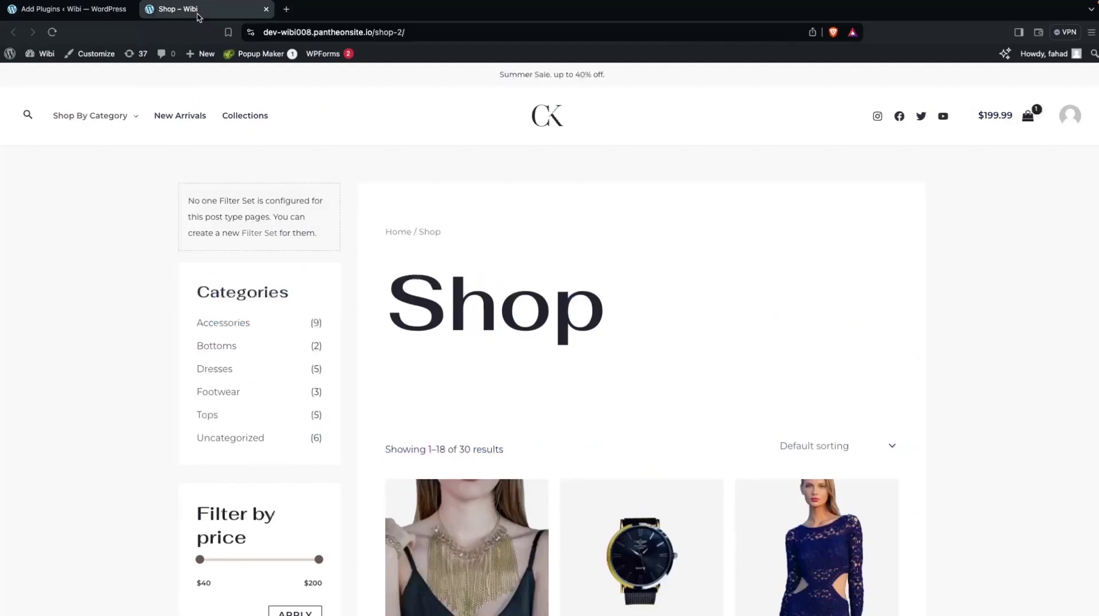
click(73, 10)
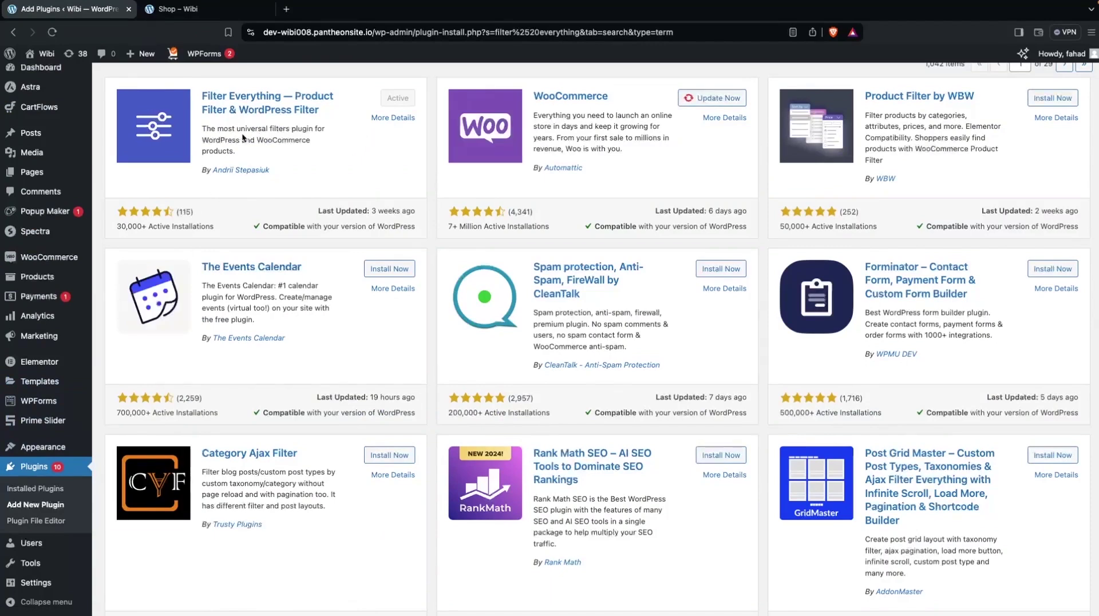
mouse_move(30, 451)
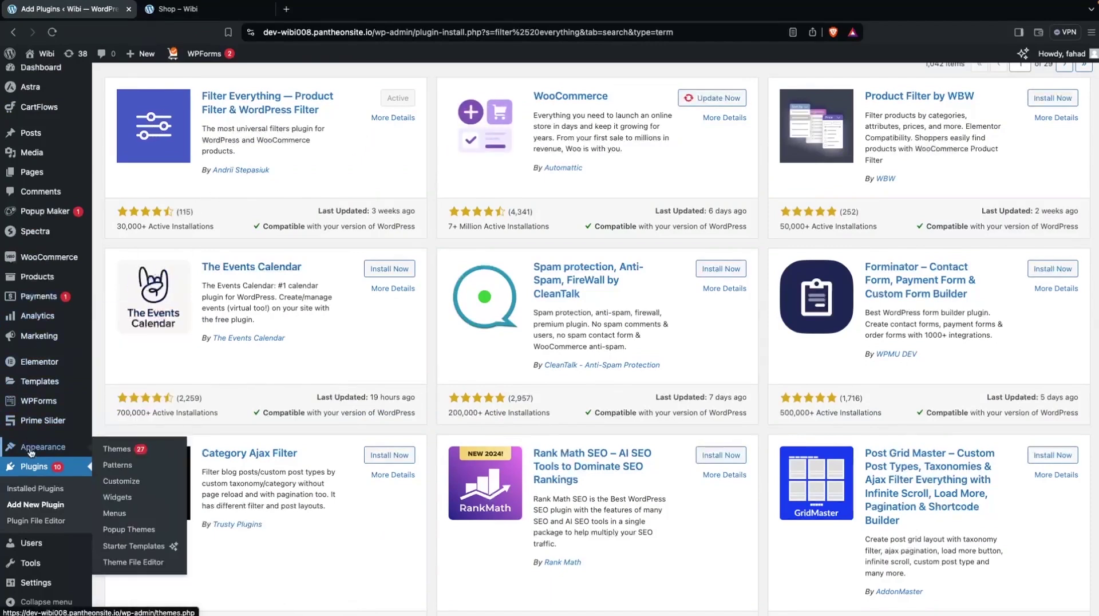
Open Appearance > Widgets and expand the WooCommerce Sidebar area.
click(129, 501)
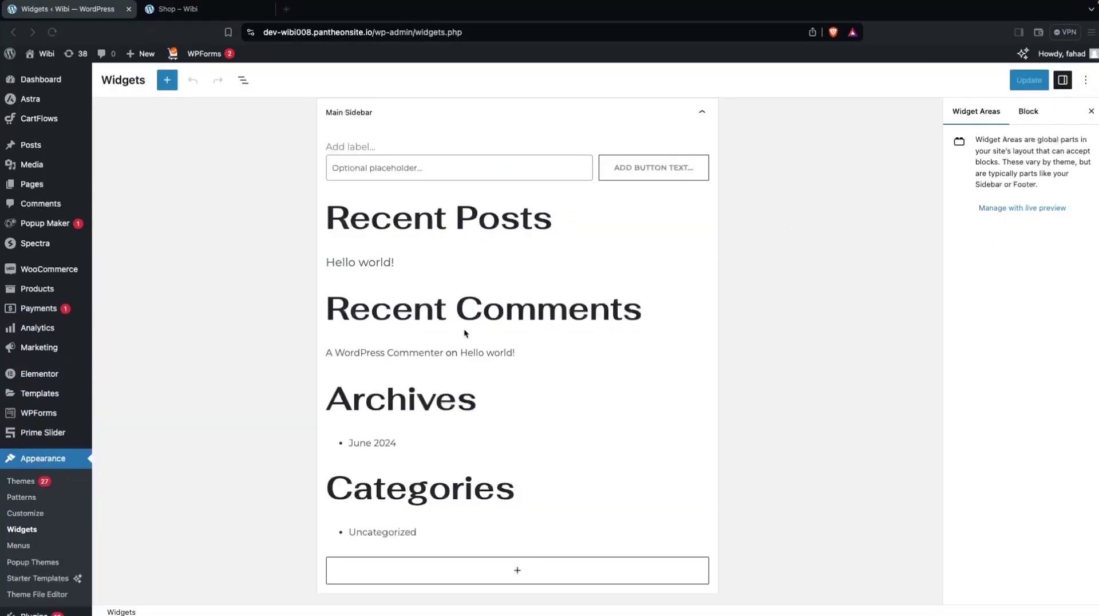
scroll(463, 328, down, 5)
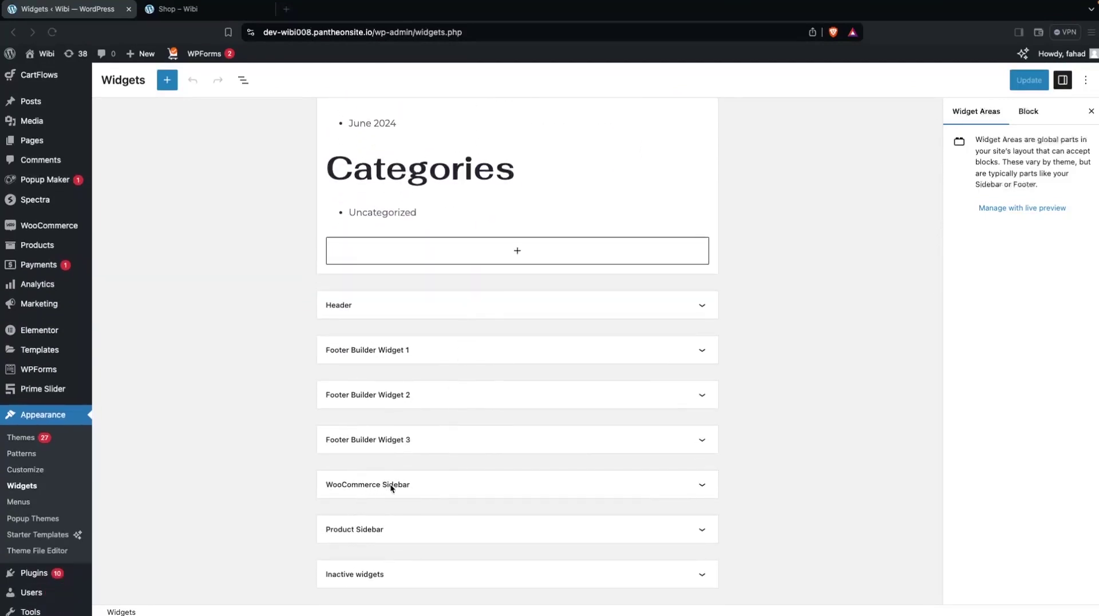
click(701, 486)
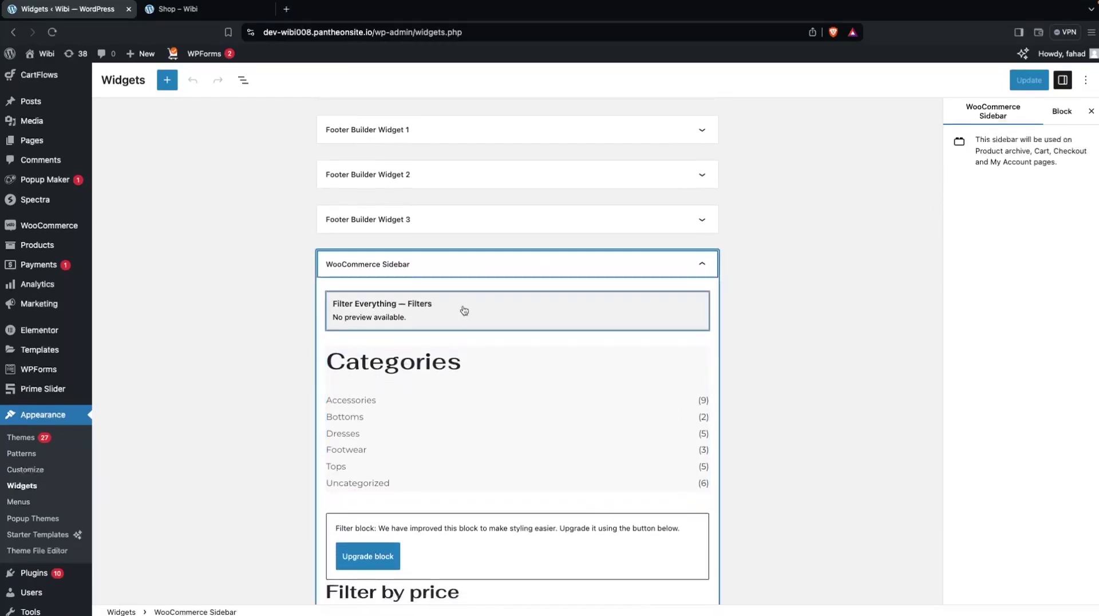
click(264, 430)
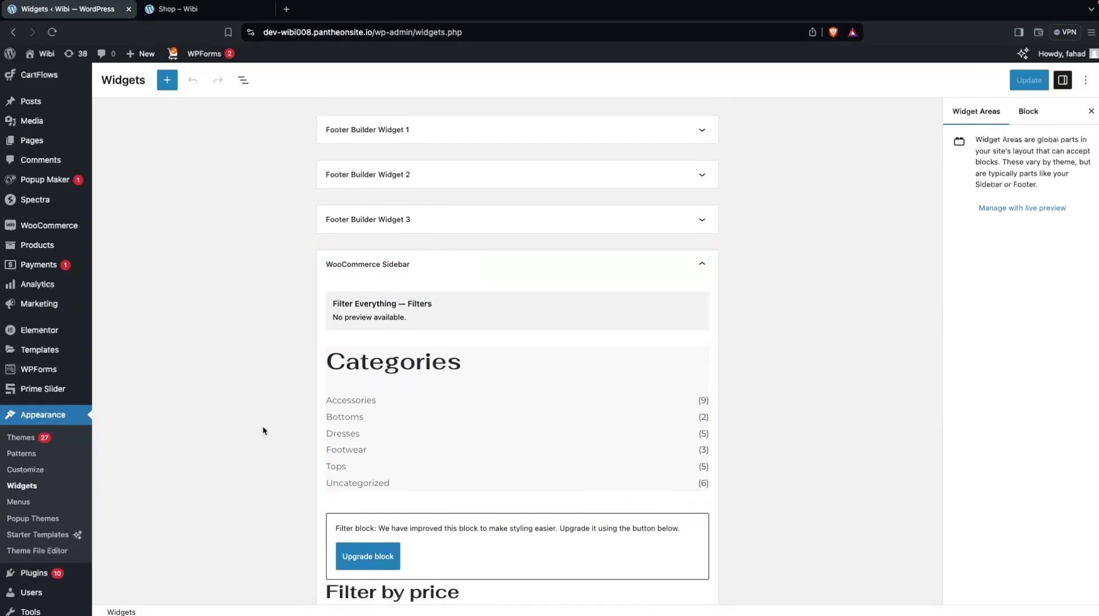
Delete the Filter Everything — Filters block from the sidebar, leaving Categories first.
click(478, 312)
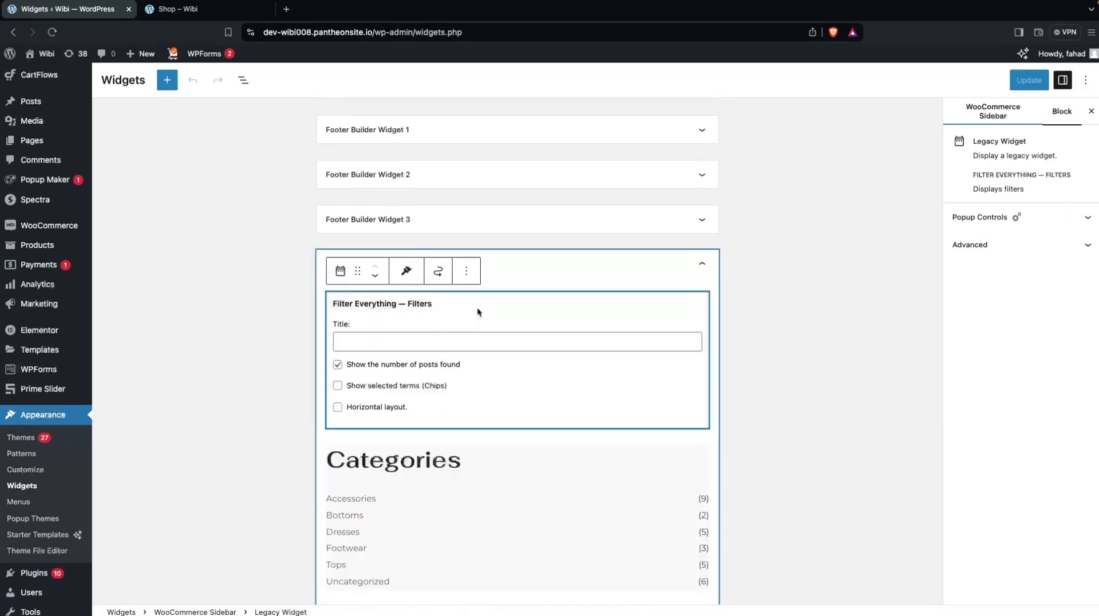
click(468, 272)
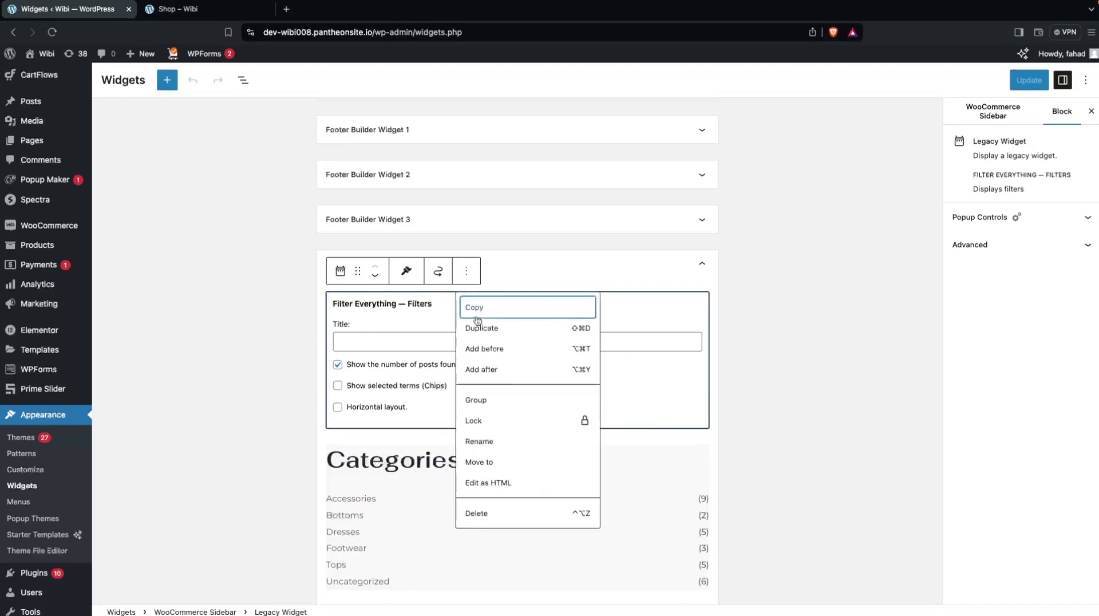
click(479, 513)
scroll(469, 307, up, 2)
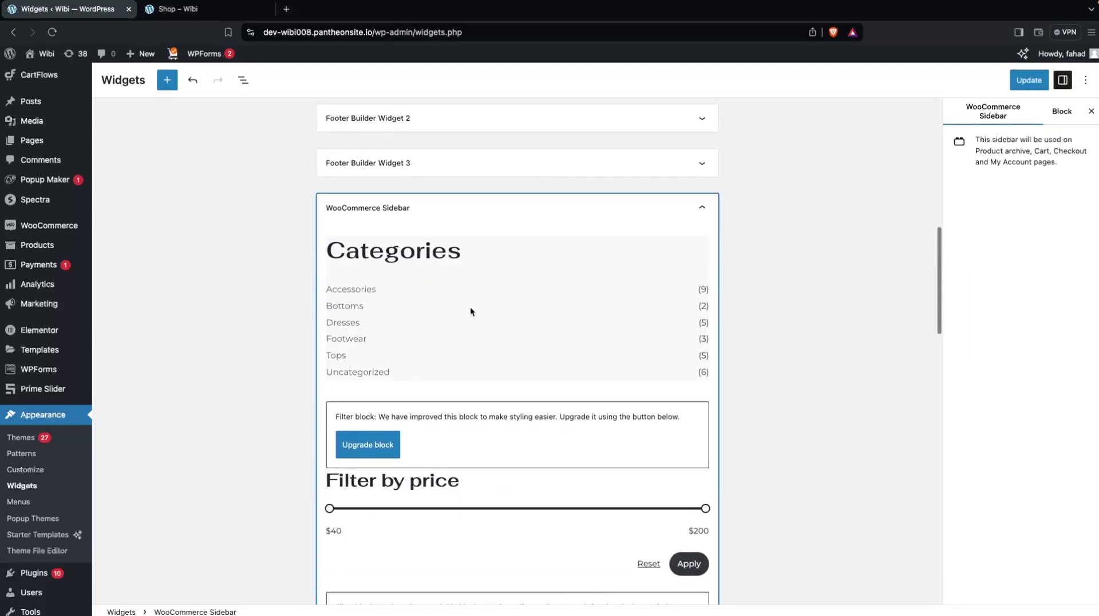
scroll(470, 311, down, 5)
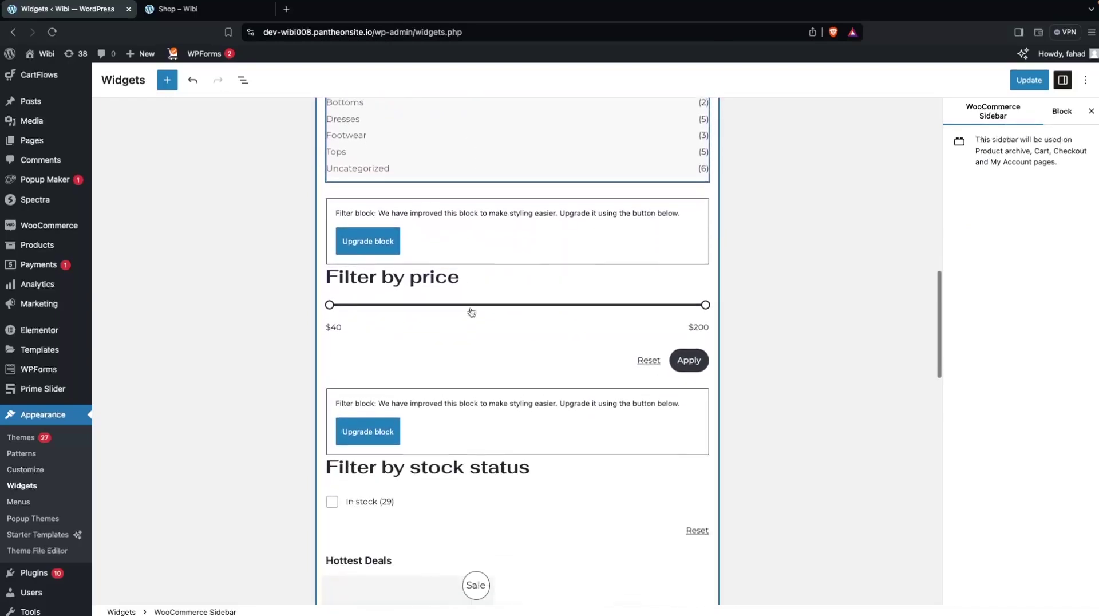
scroll(471, 311, down, 18)
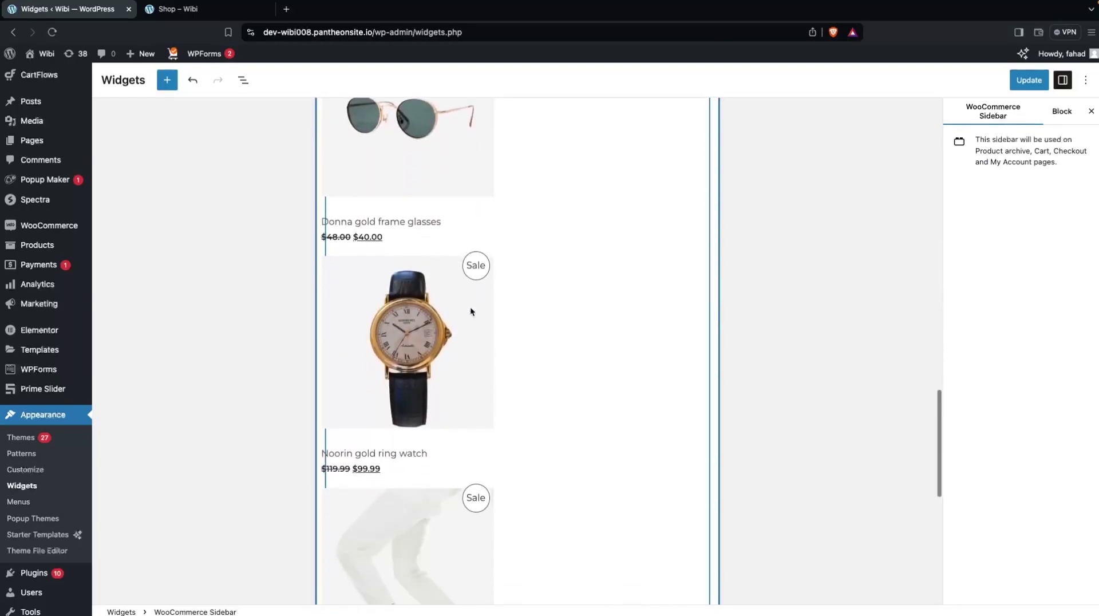
scroll(470, 311, down, 1)
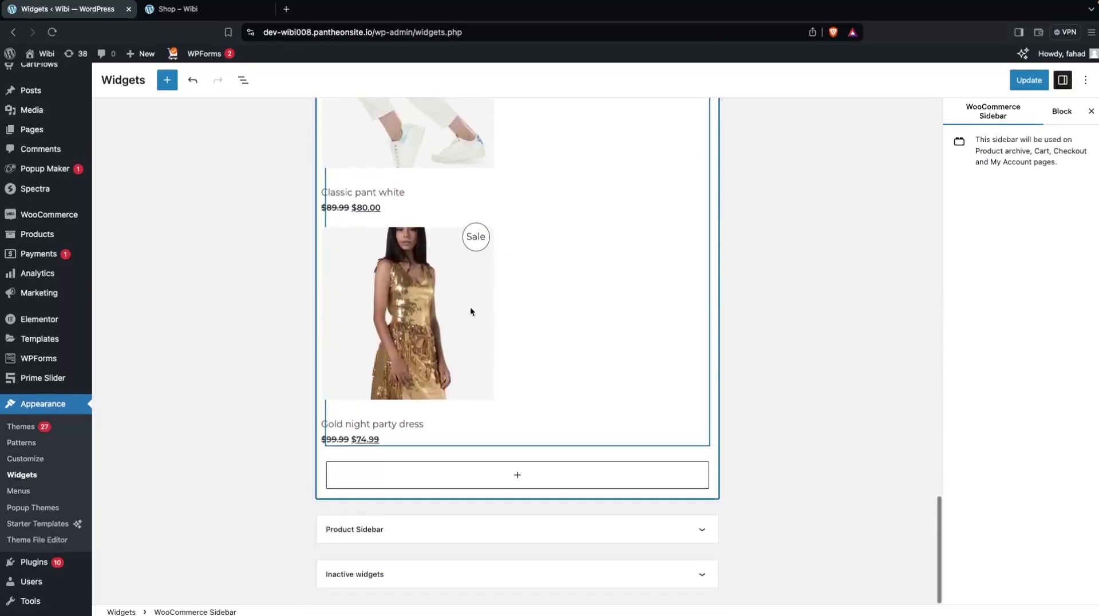
Search 'filter' in the block inserter, add the Filter Everything — Filters block, and update the widgets.
click(481, 471)
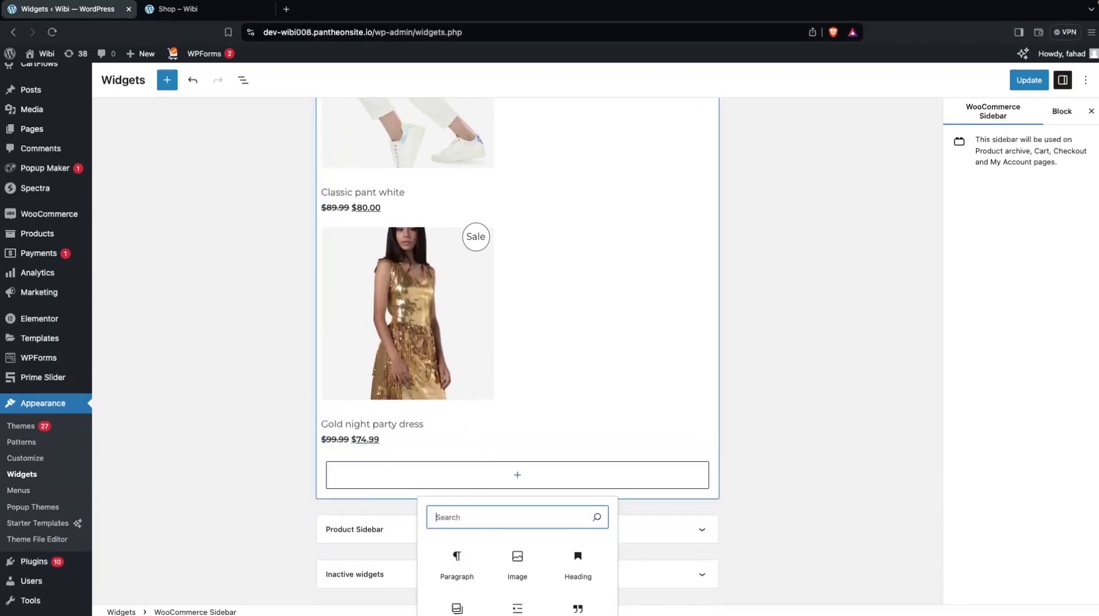
text(filter)
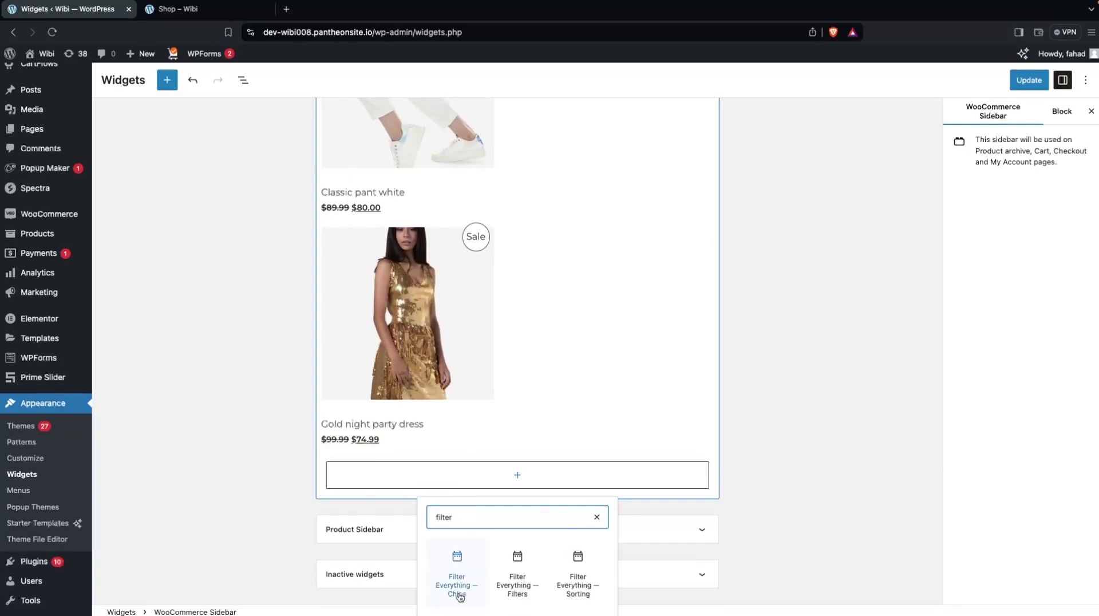
scroll(532, 500, down, 3)
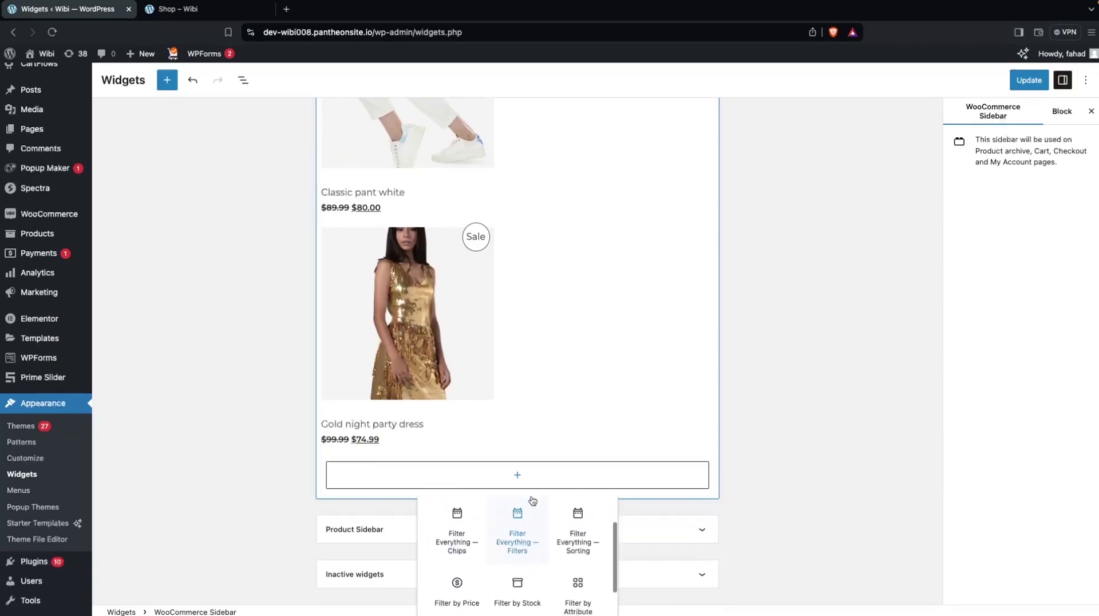
scroll(532, 504, down, 2)
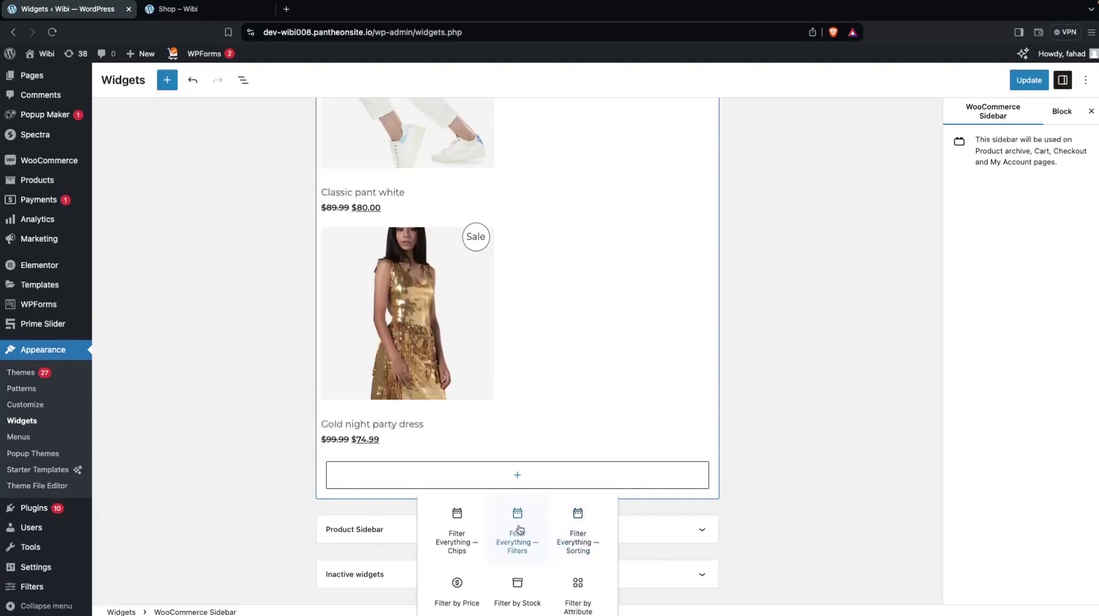
click(517, 533)
scroll(802, 395, down, 1)
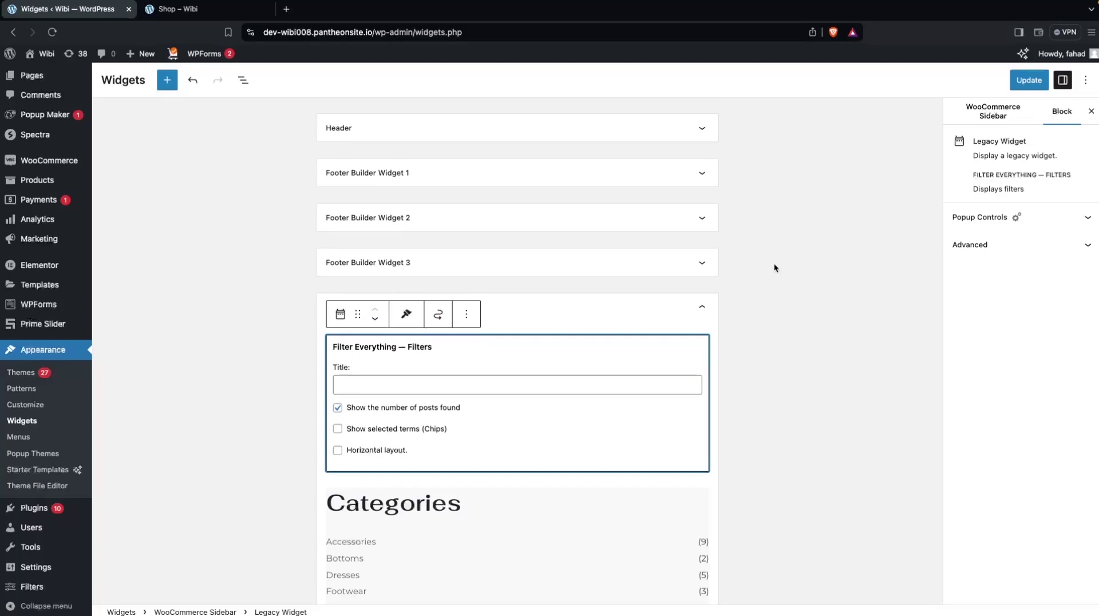
click(1020, 82)
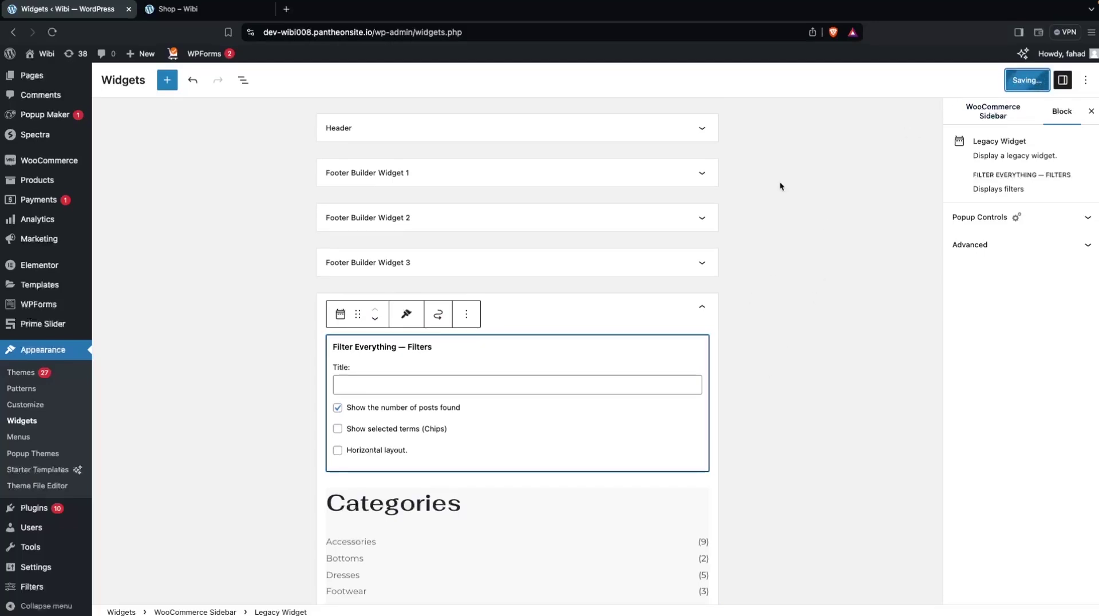
mouse_move(33, 595)
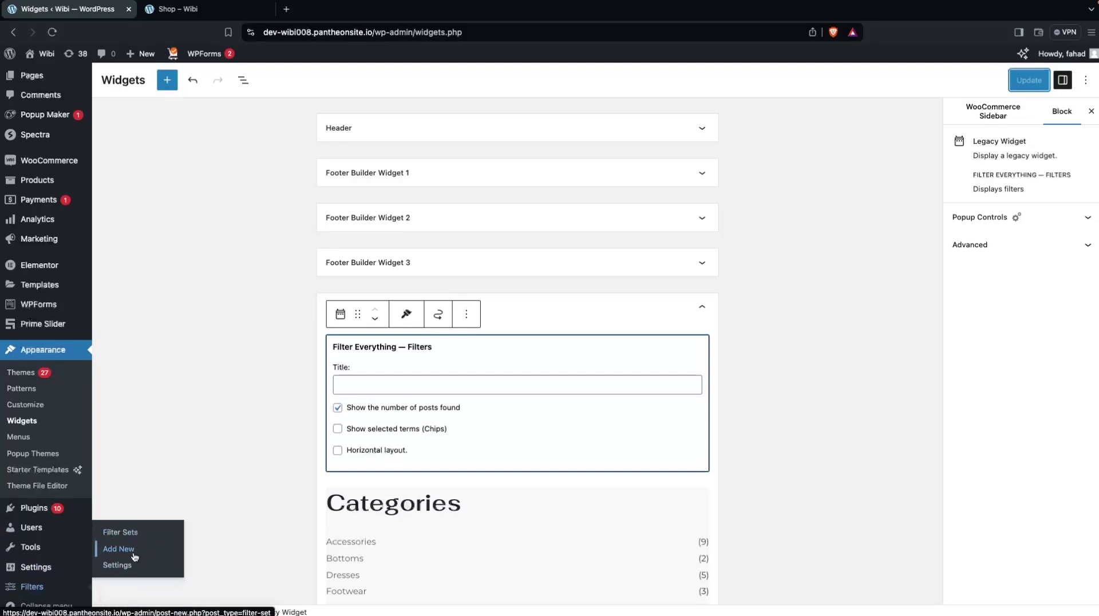
Create a new filter set titled 'Filter' targeting Products and add its first filter row.
click(135, 551)
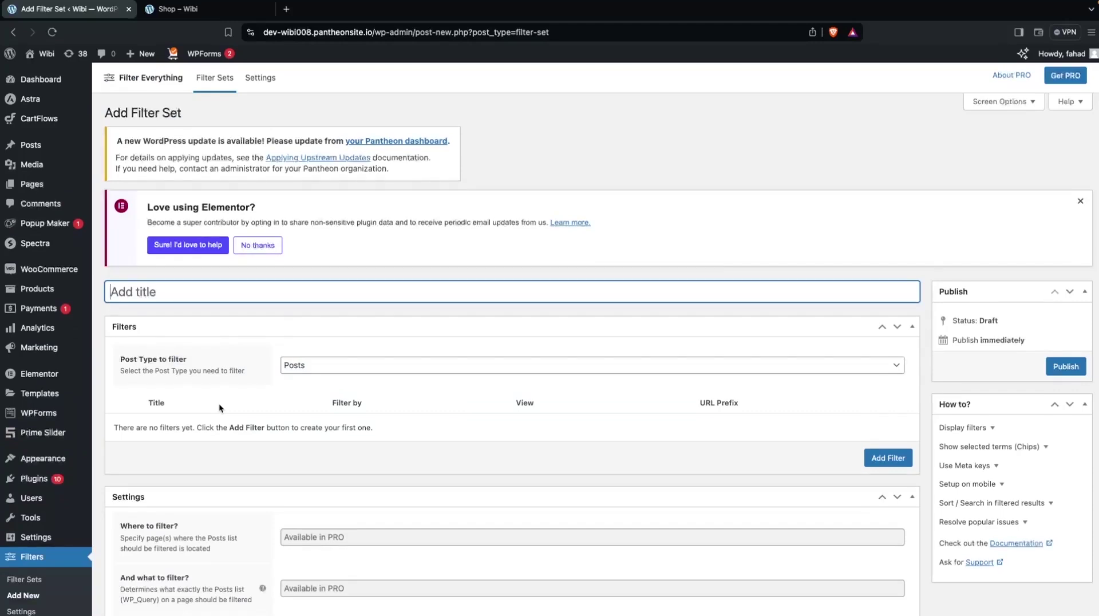
scroll(264, 431, down, 1)
scroll(264, 431, up, 1)
text(Filter)
scroll(256, 374, down, 5)
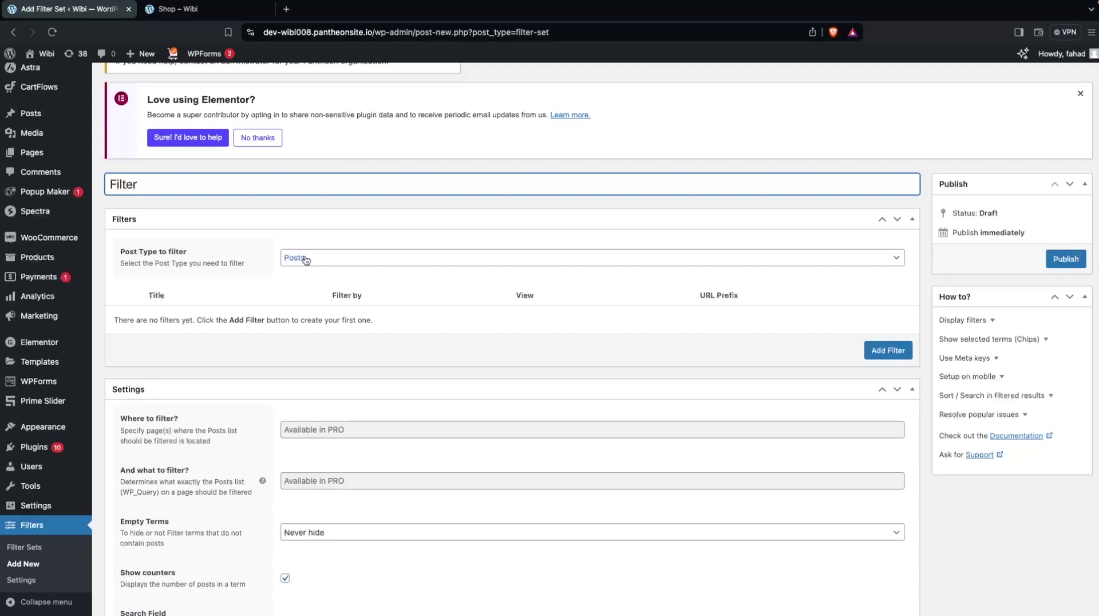
click(341, 261)
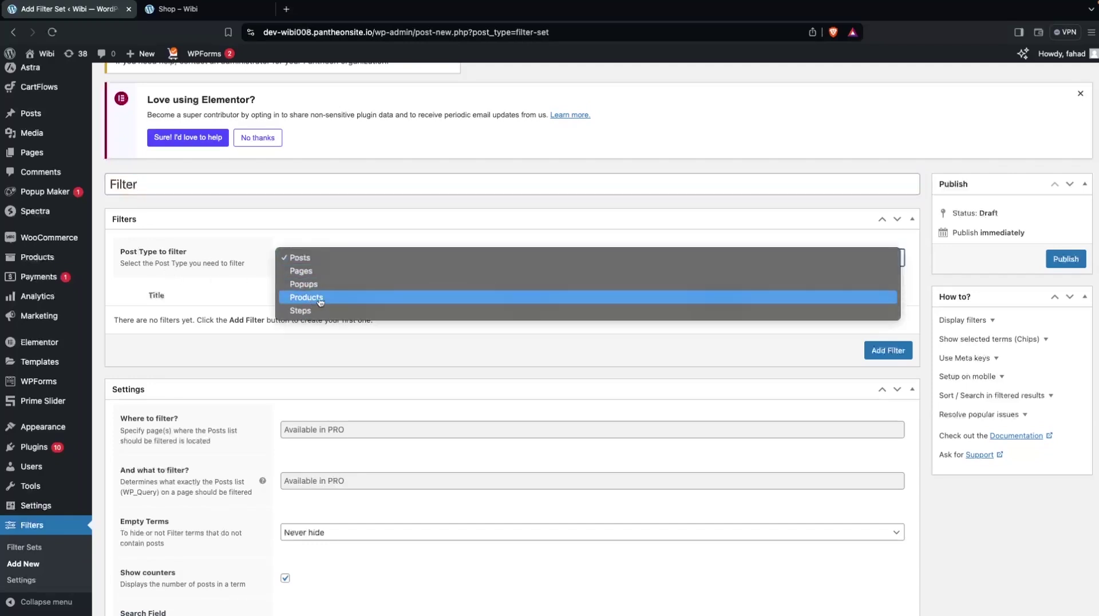
click(353, 298)
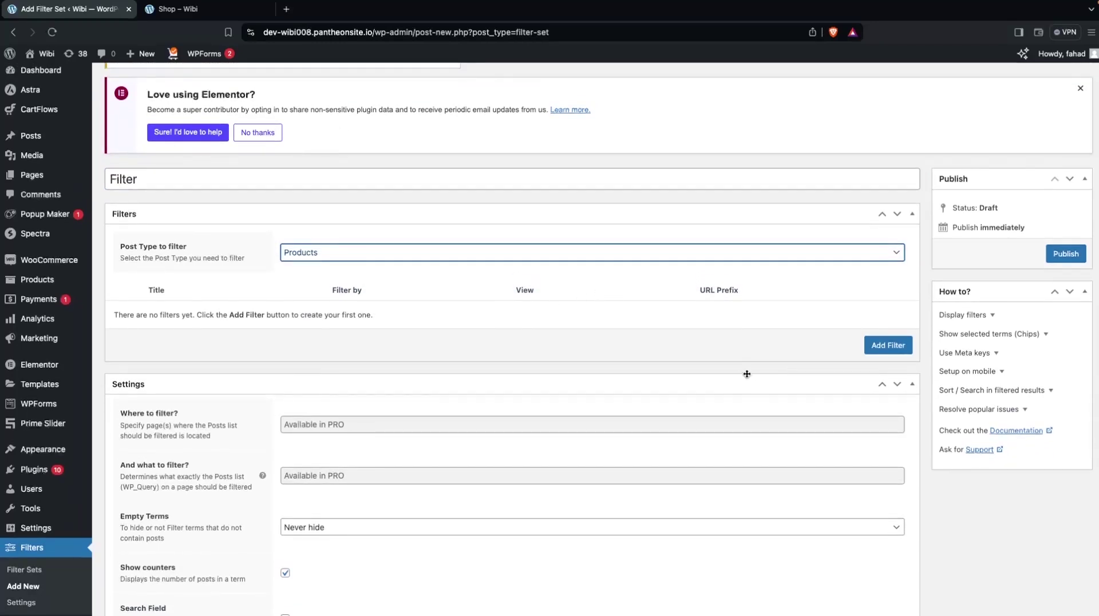
click(881, 346)
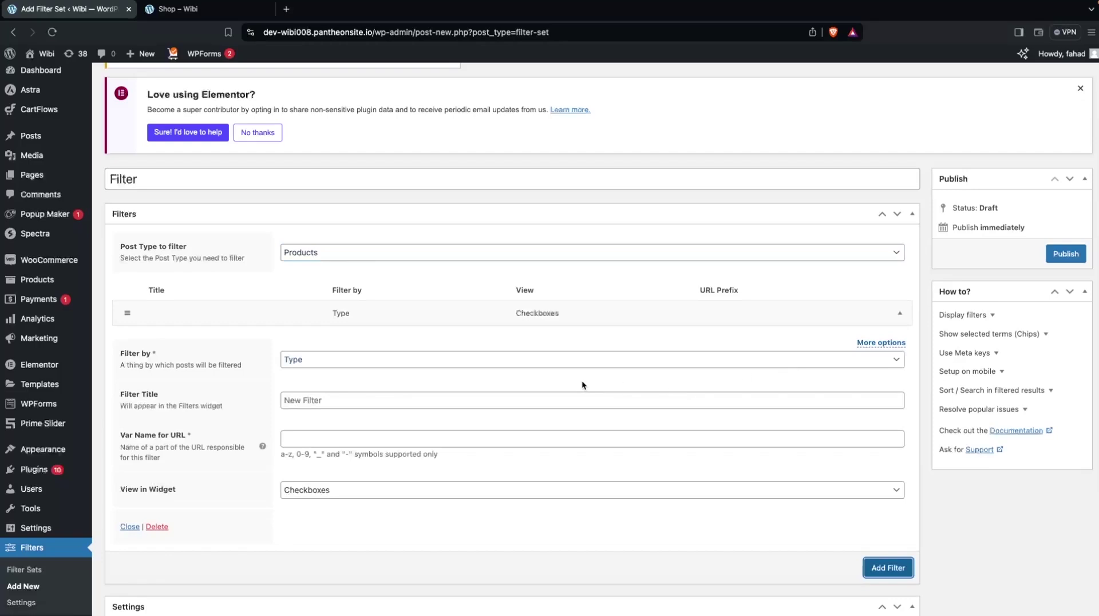
Set the filter to Custom Field Numeric with meta key price.
scroll(582, 380, down, 1)
click(497, 335)
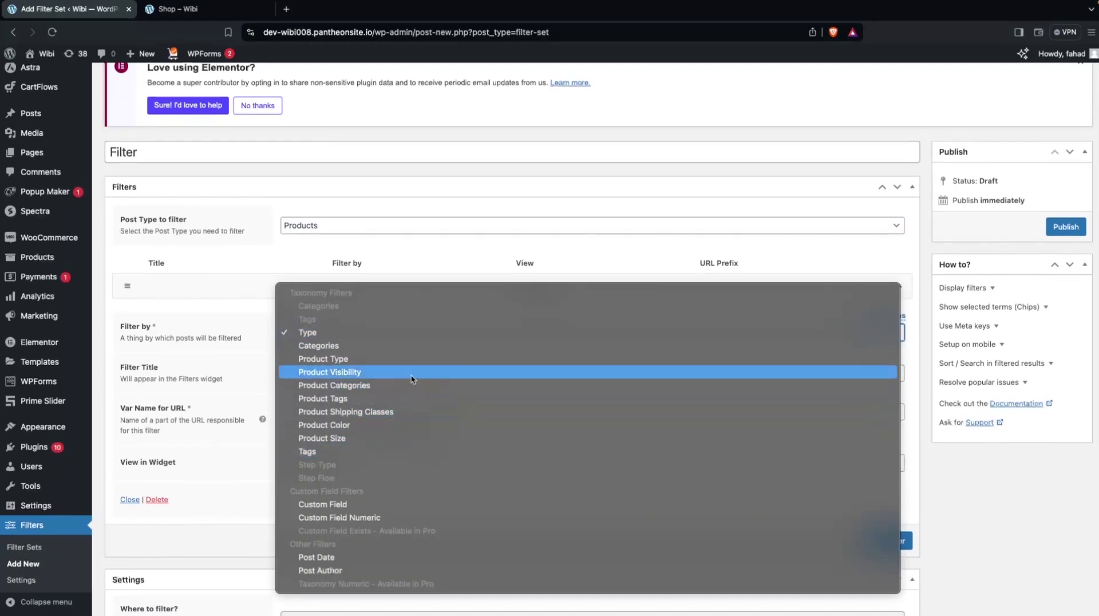
click(341, 518)
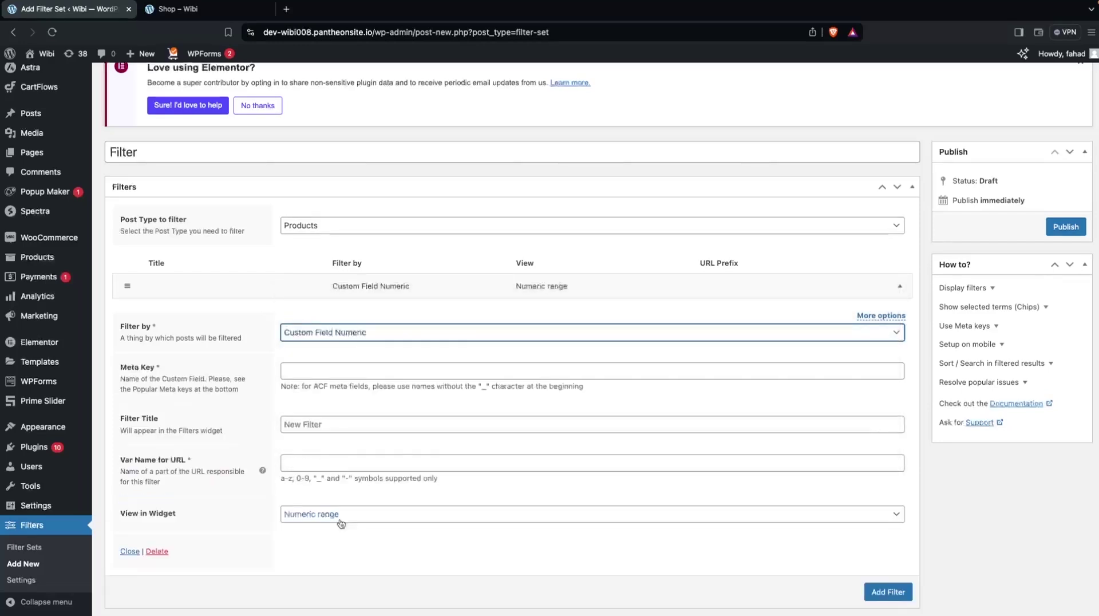
click(355, 375)
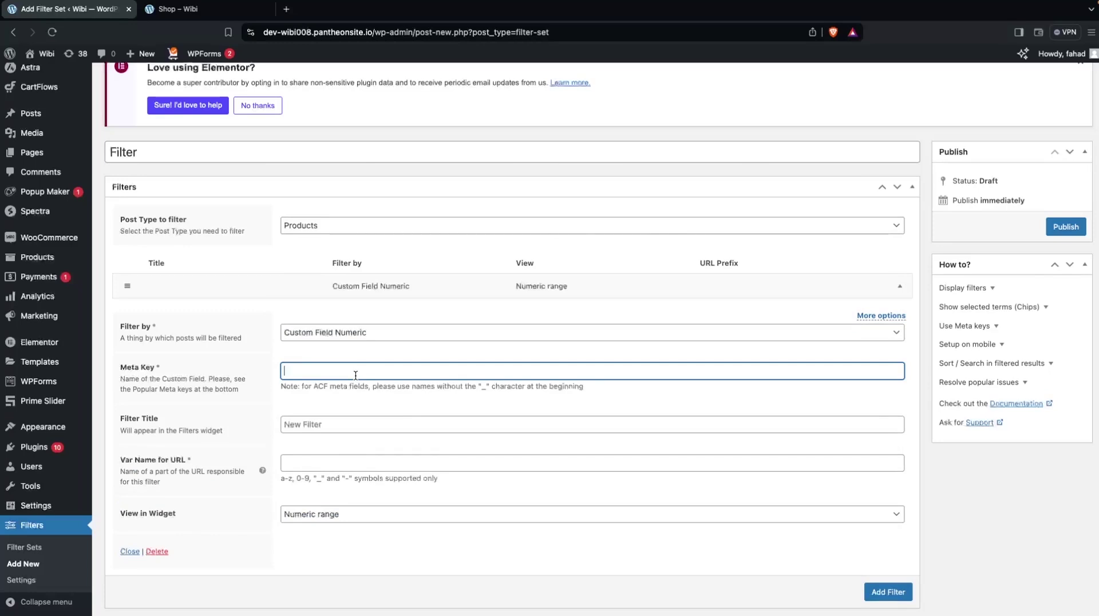
text(price)
Title the filter 'Filter by Price Range' and set its URL variable name to _price.
click(334, 430)
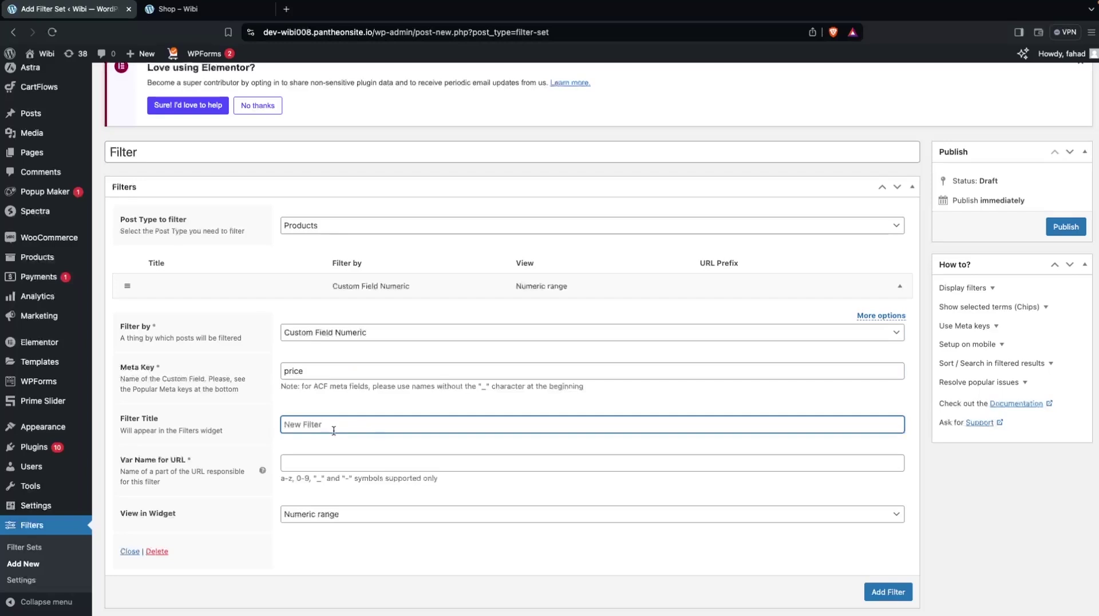
text(Filter by Price Range)
scroll(284, 429, down, 1)
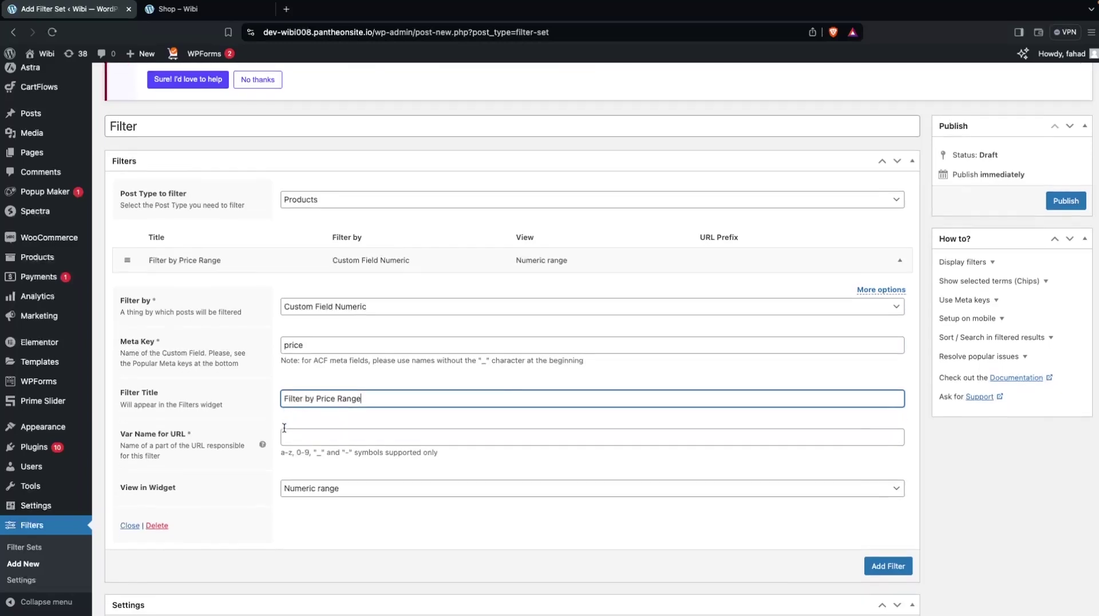
drag(317, 349, 277, 342)
key(super+c)
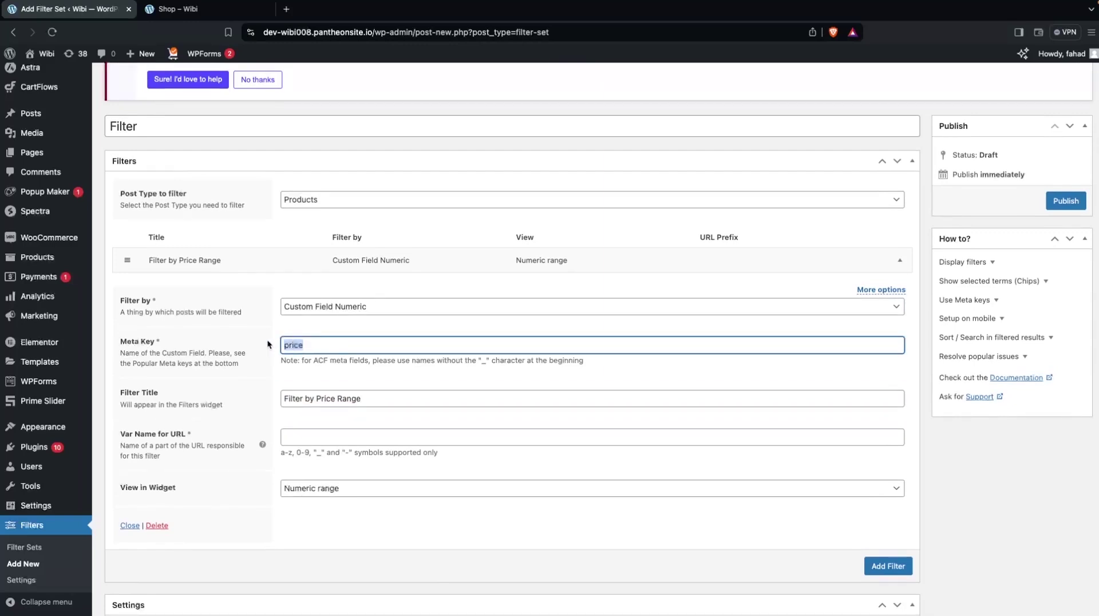
click(284, 432)
key(super+v)
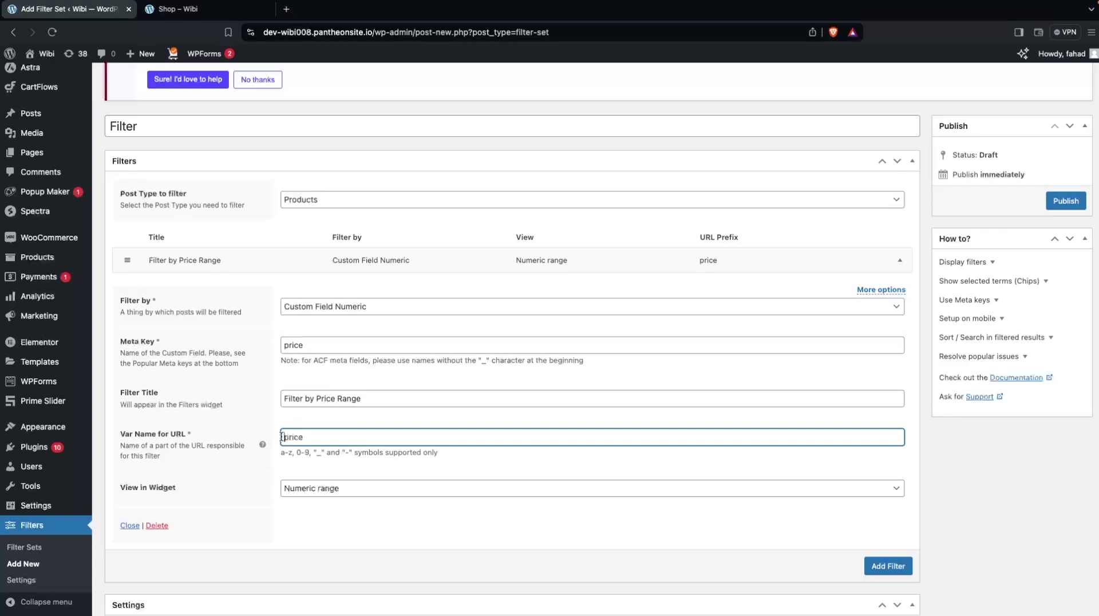
text(_)
scroll(328, 444, down, 2)
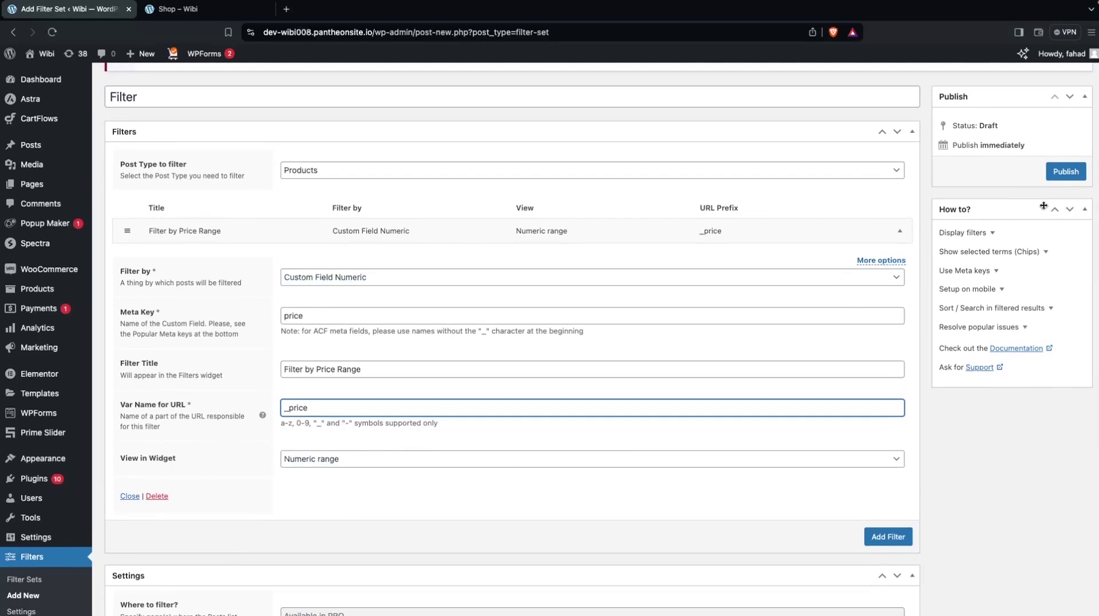
Publish the filter set, reload the Shop tab to see Filter by Price Range, then return to editing.
click(1066, 171)
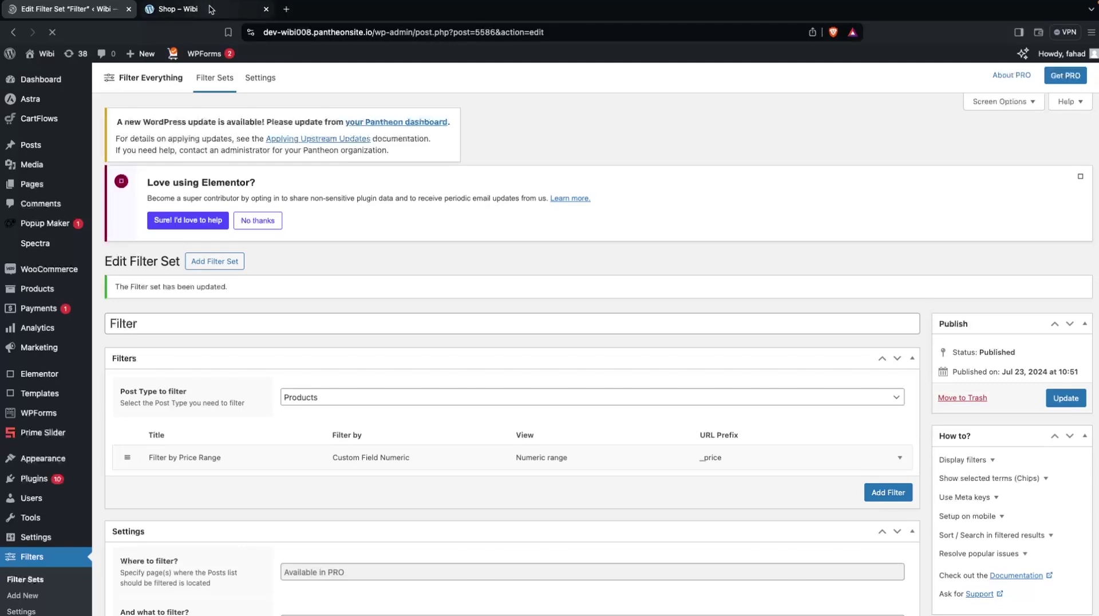
click(183, 9)
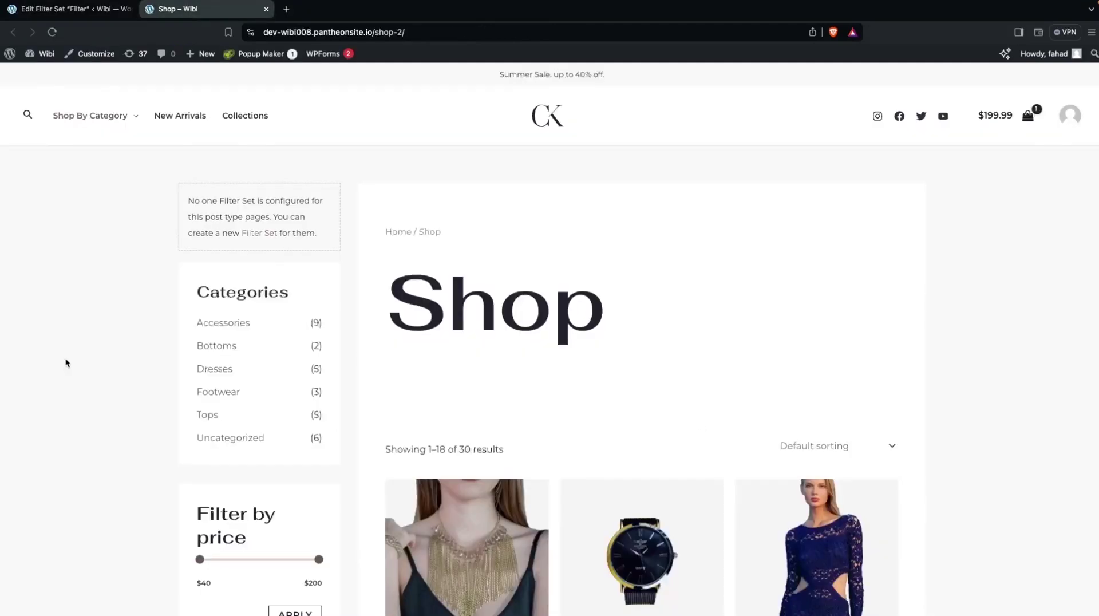
click(52, 32)
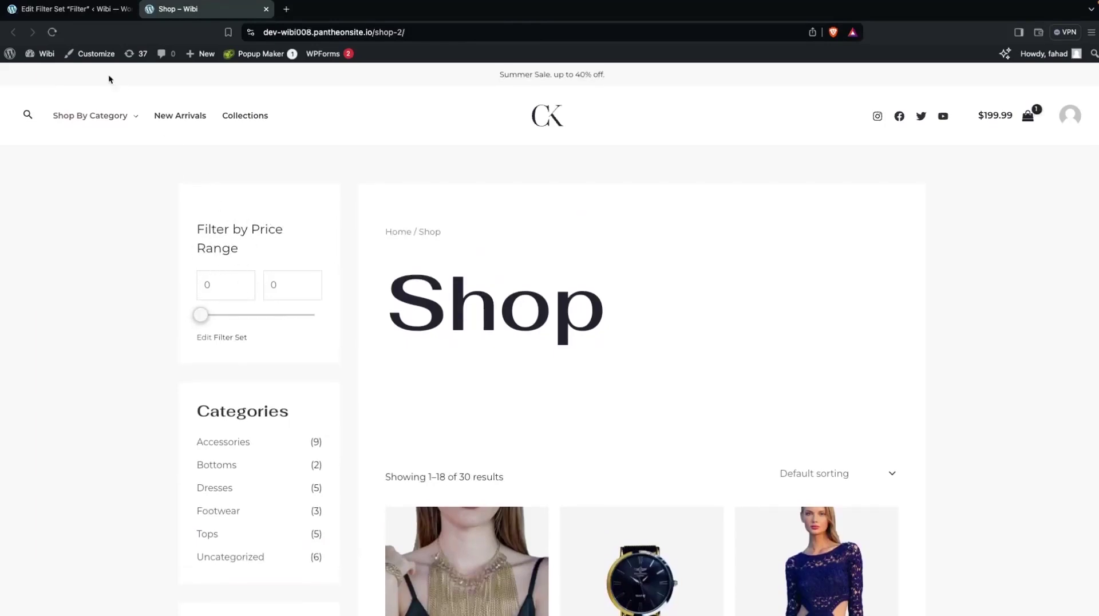
click(222, 338)
scroll(236, 289, down, 5)
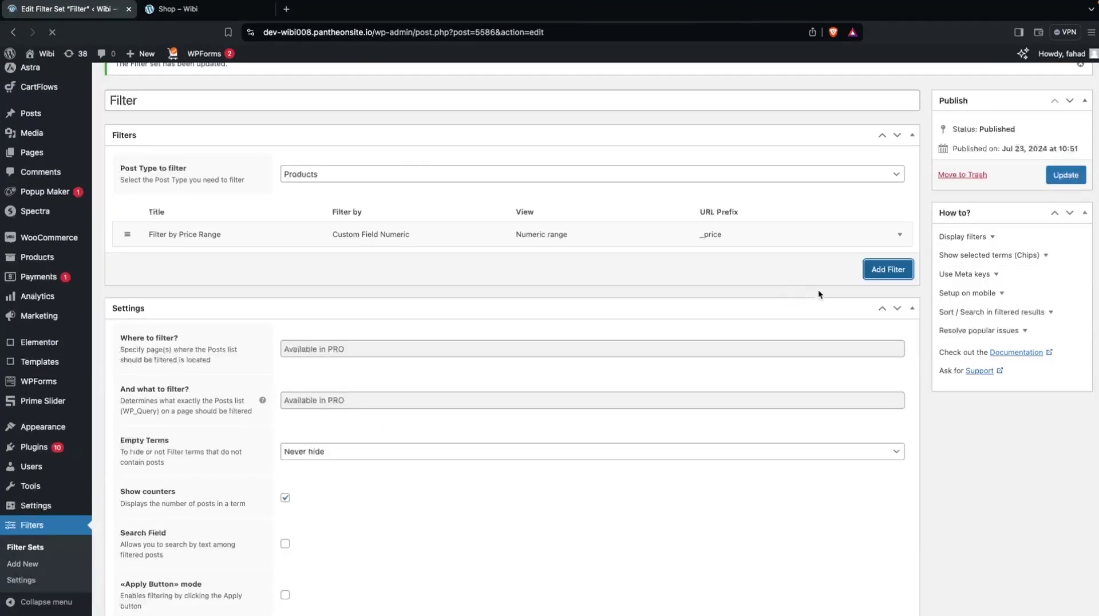
Add a second filter on Product Categories titled 'Categories' with URL name _categories.
click(875, 269)
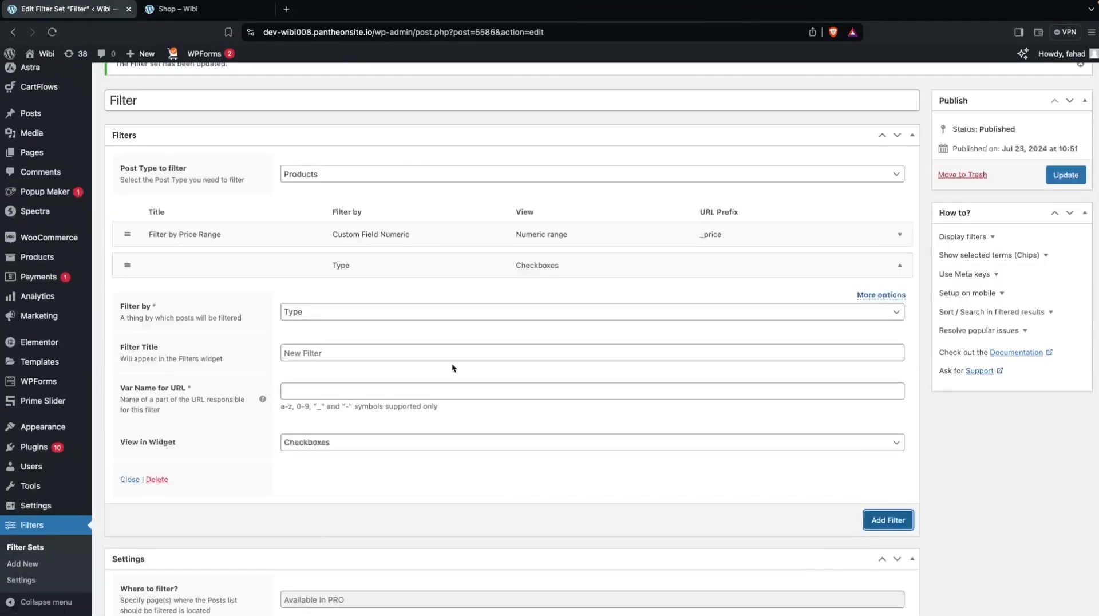
scroll(452, 363, down, 2)
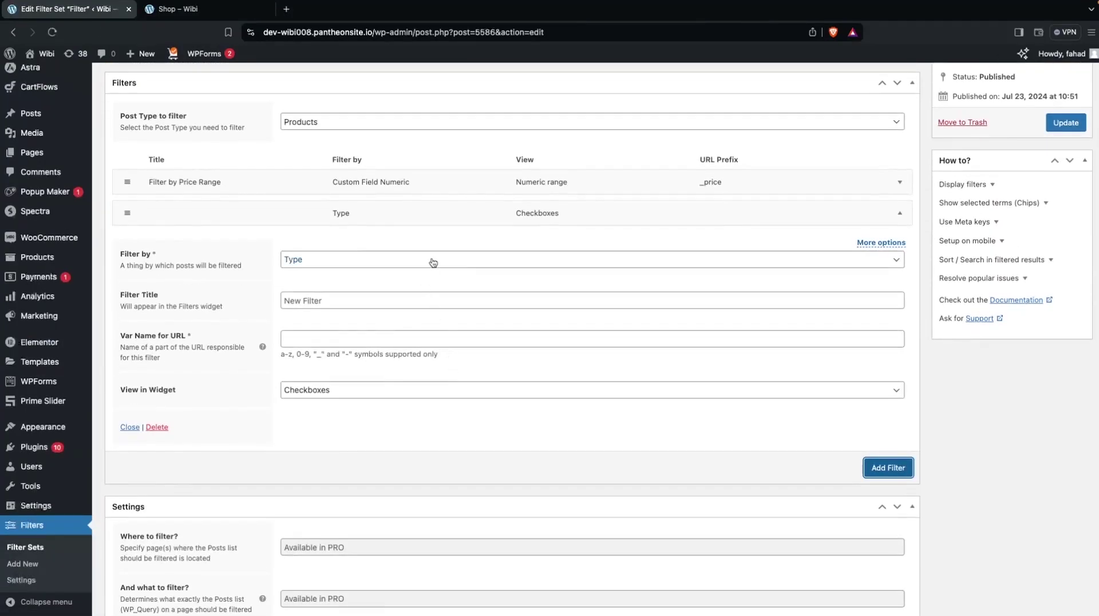
click(433, 260)
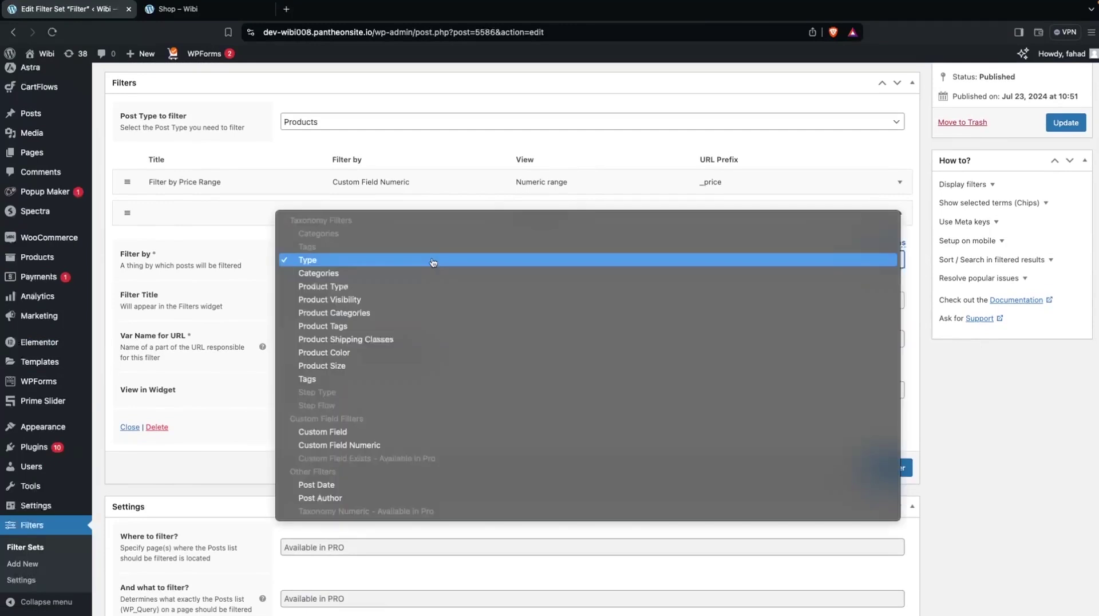
click(357, 315)
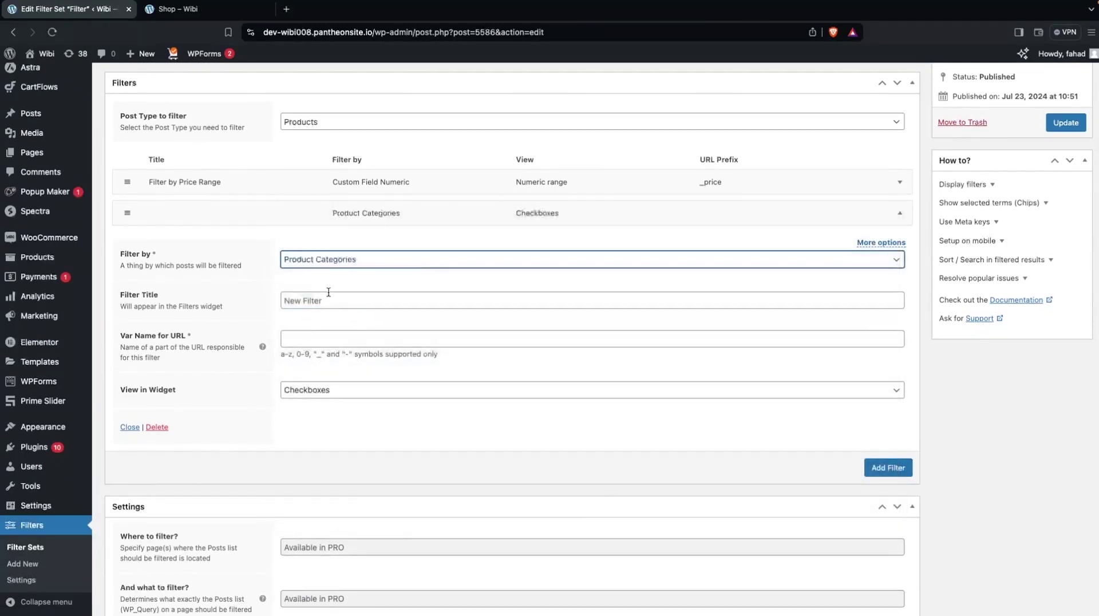
click(331, 296)
text(Categories)
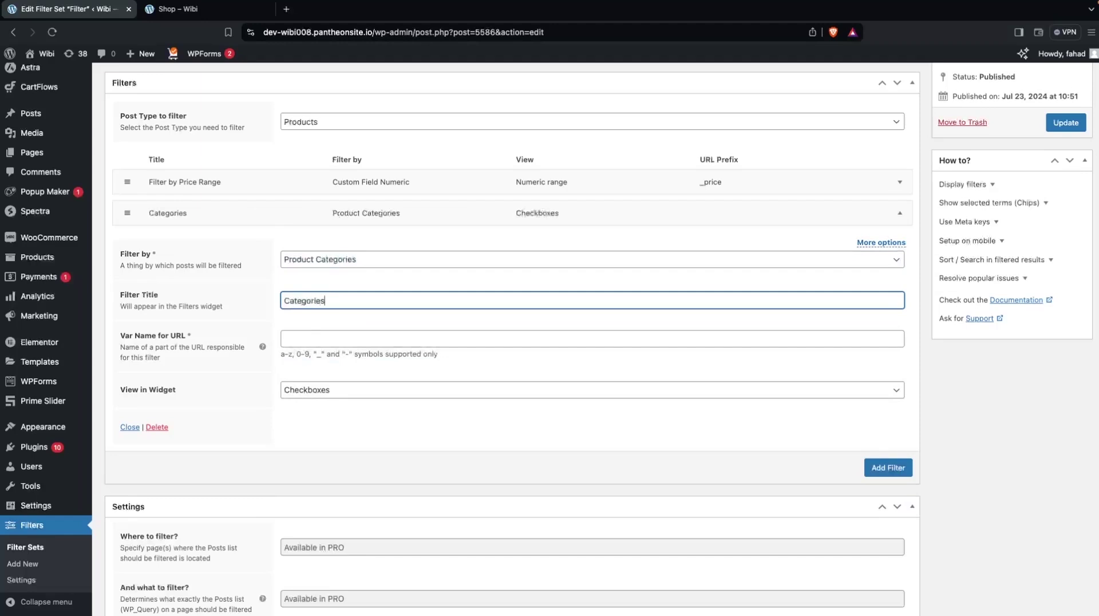
click(291, 343)
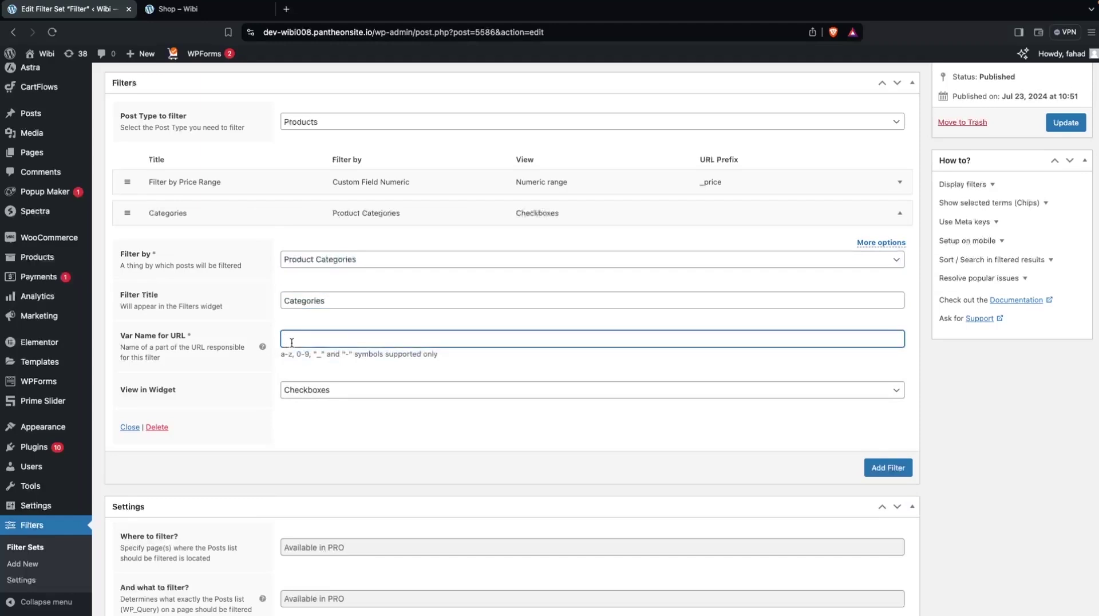
text(_categories)
Keep the Categories filter's view as Checkboxes and add a third filter row.
click(323, 392)
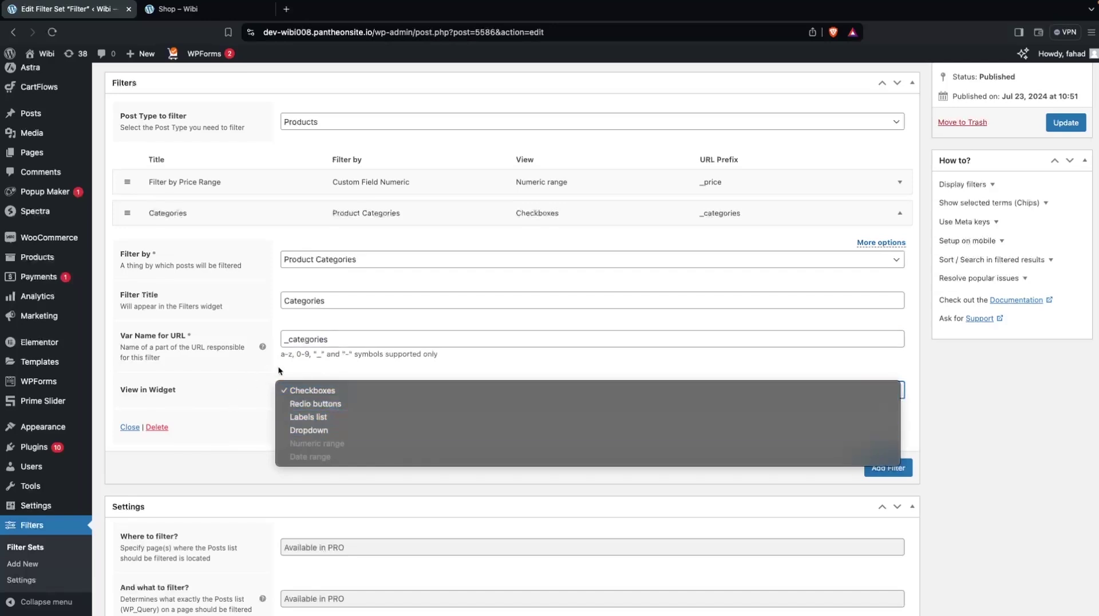
click(259, 377)
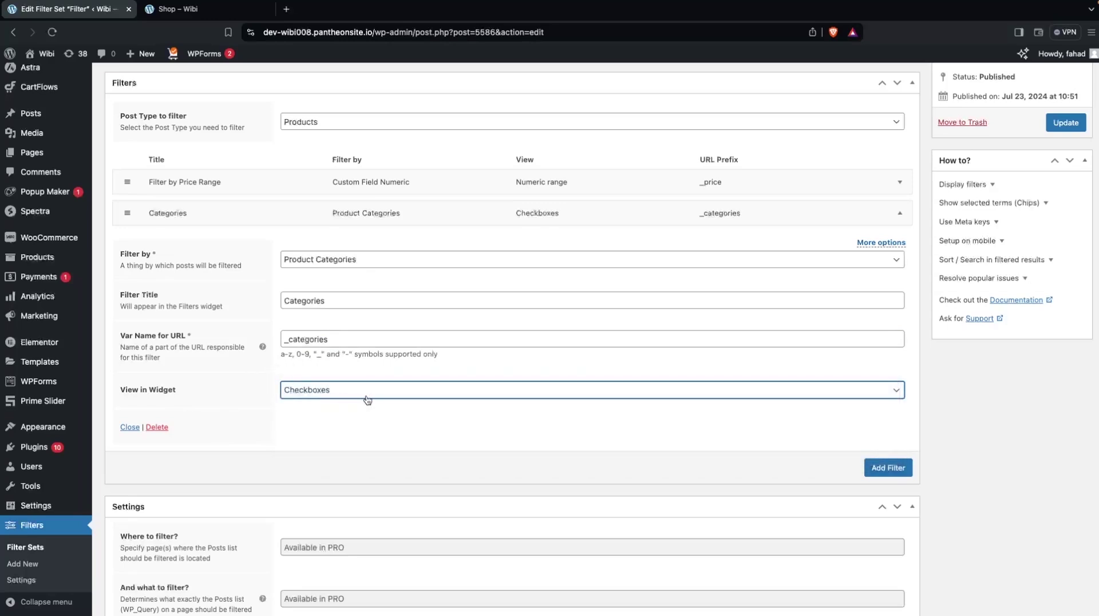
click(889, 468)
scroll(681, 489, down, 5)
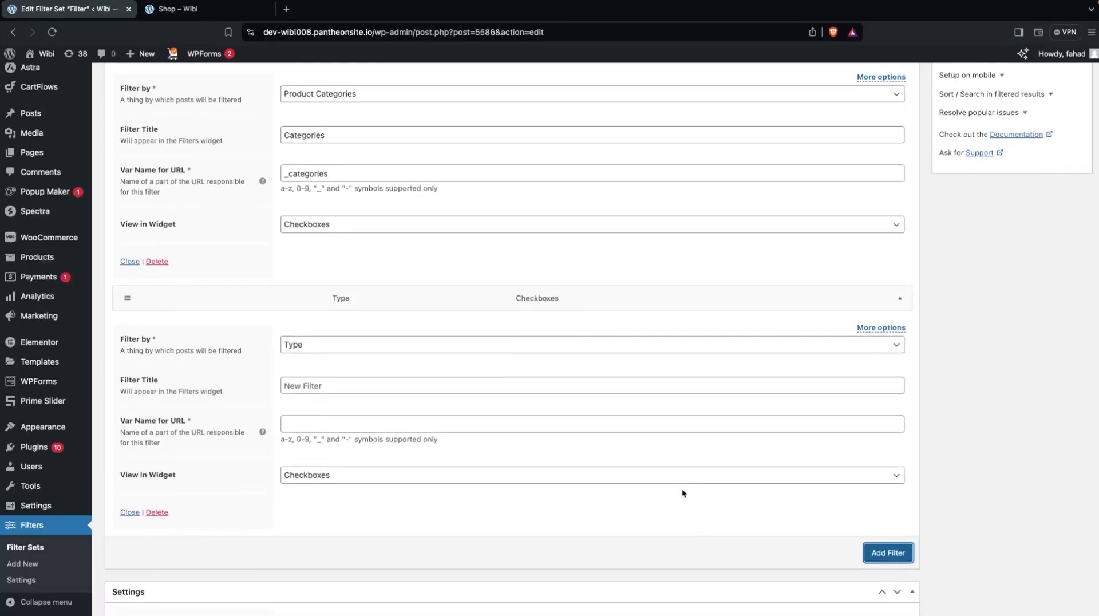
Set the third filter to Product Color titled 'Colors', keeping the _colors URL name.
click(548, 316)
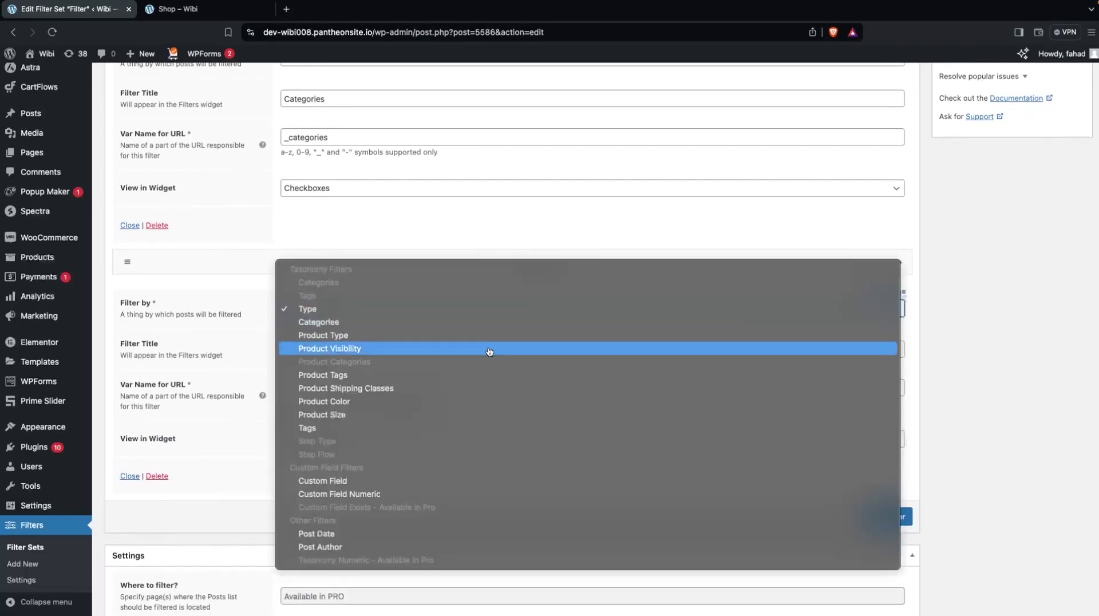
click(429, 400)
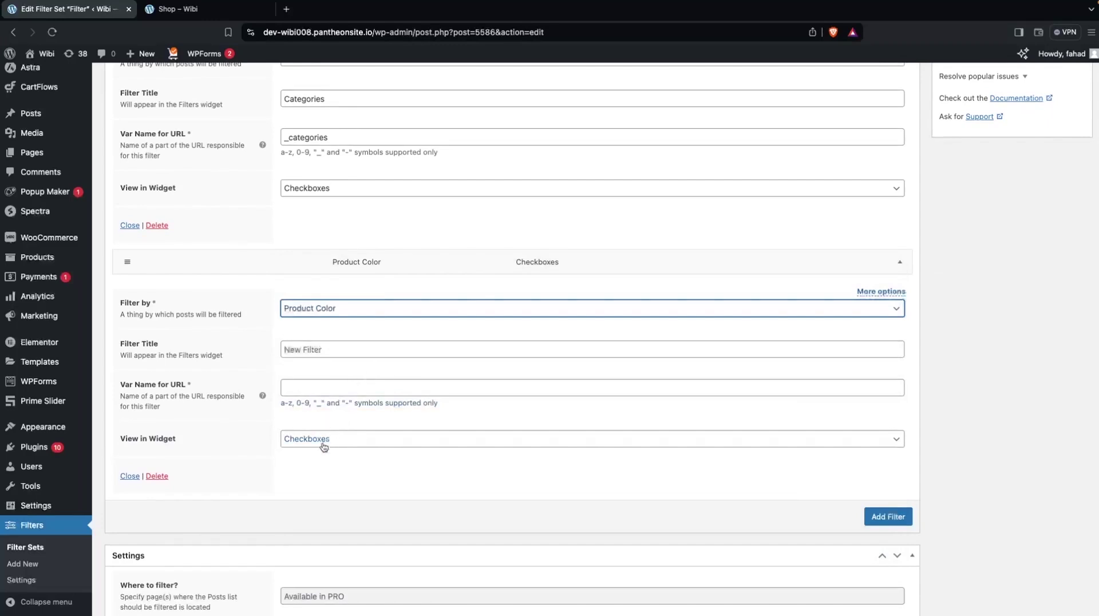
click(332, 347)
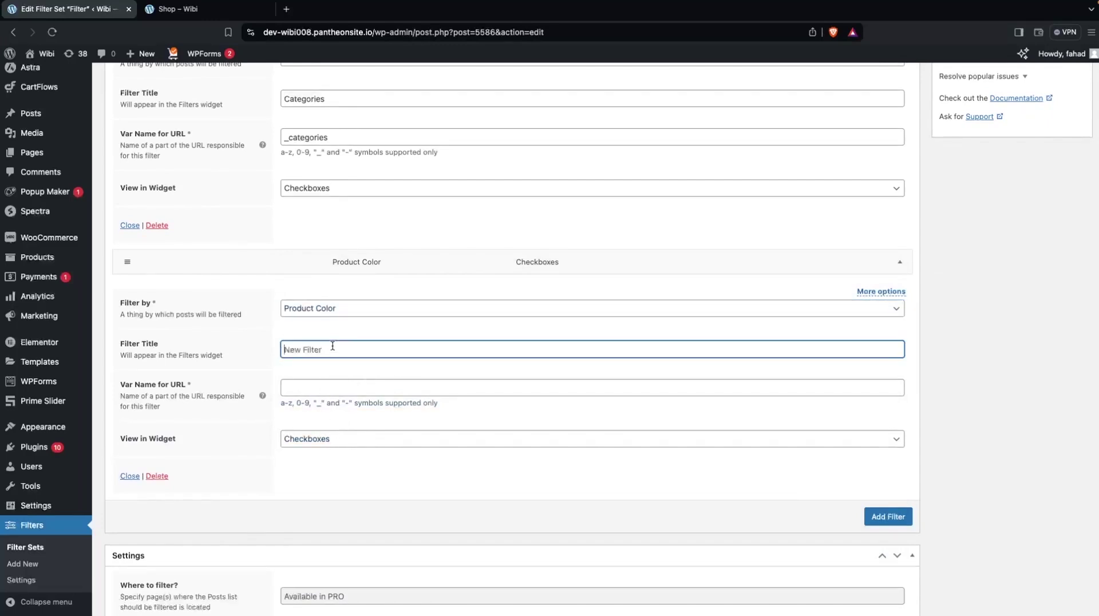
text(Colors)
click(315, 383)
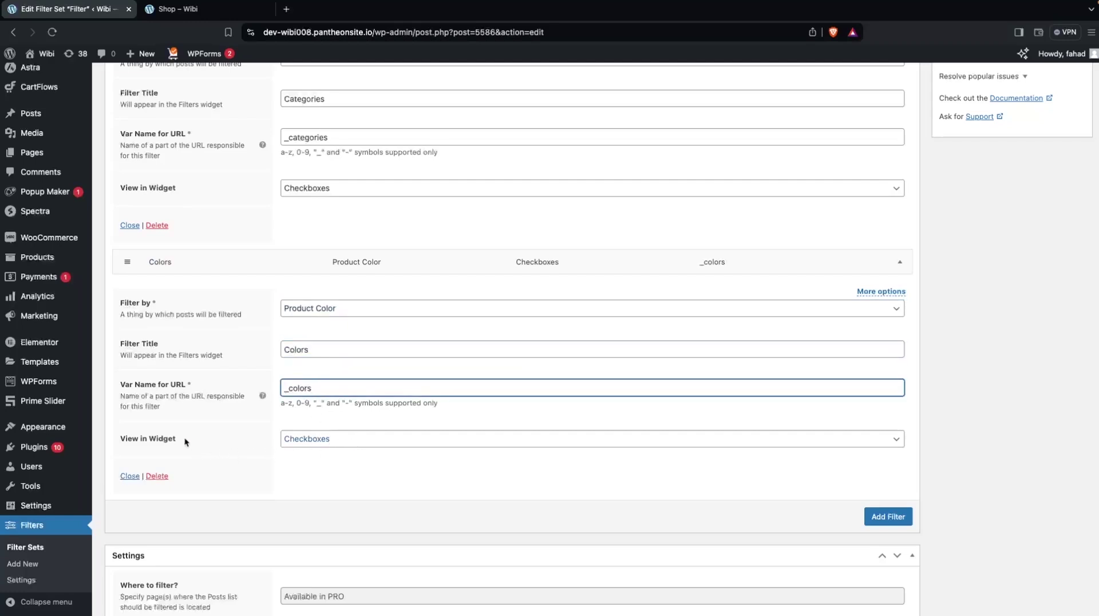
Add a fourth filter on Product Size titled 'Size' with URL name _size.
click(885, 515)
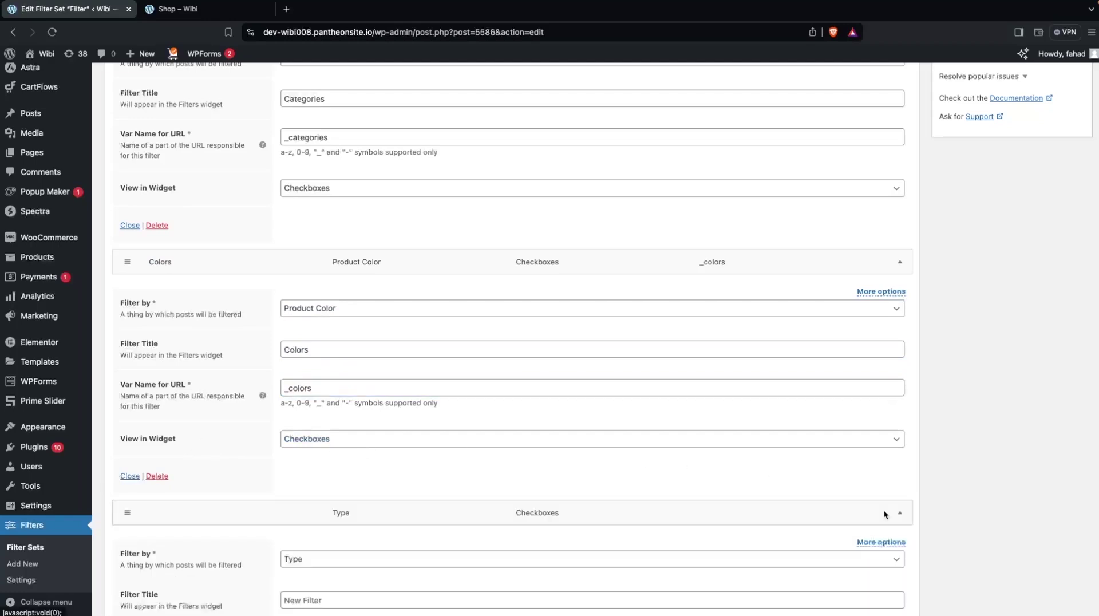
scroll(702, 504, down, 5)
click(528, 324)
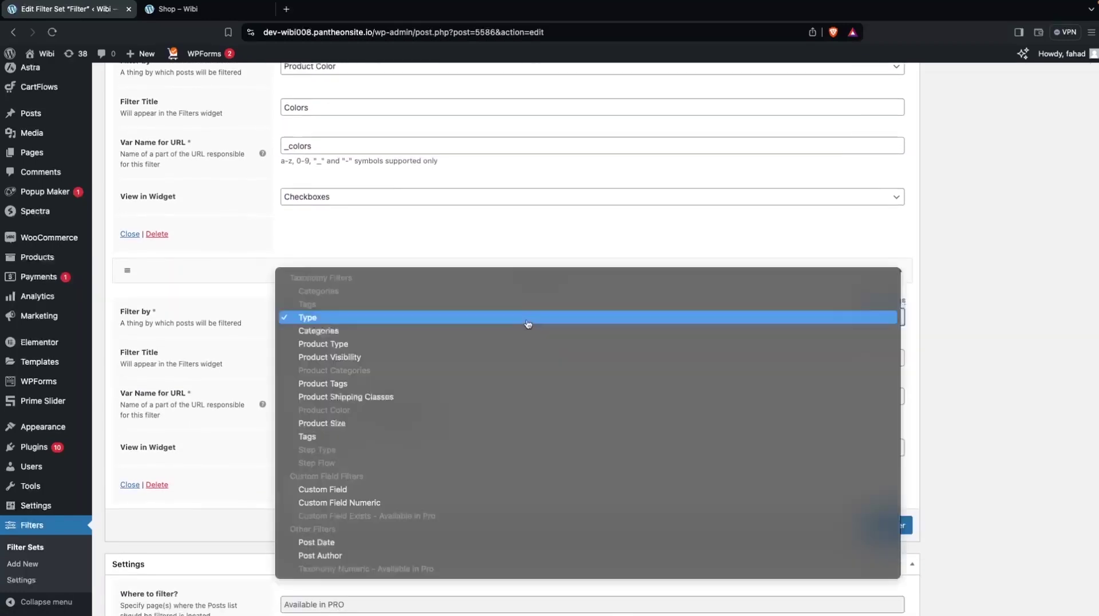
click(324, 424)
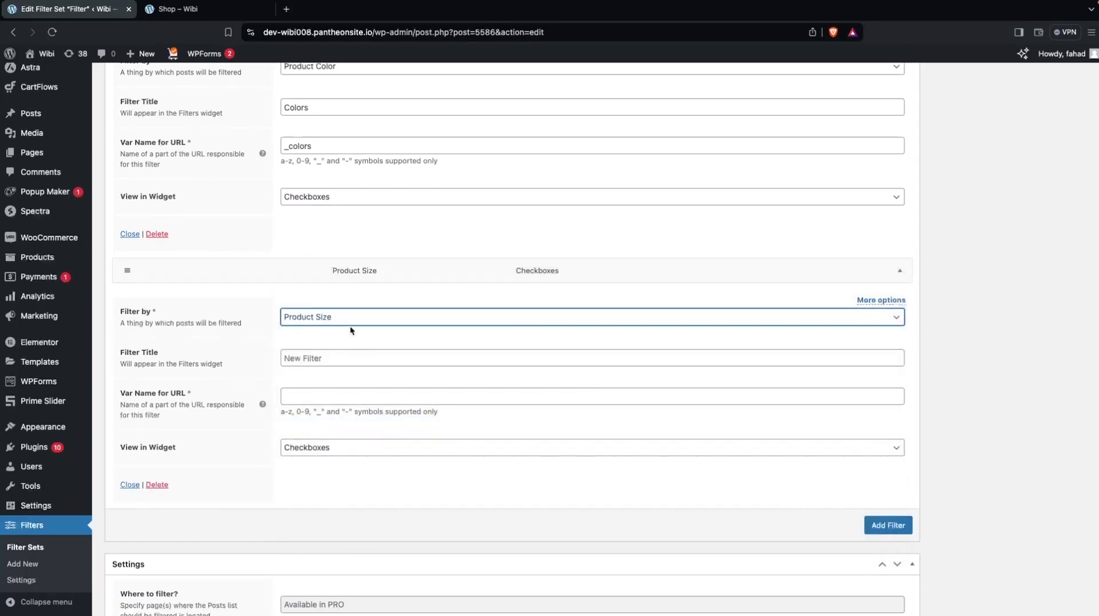
scroll(347, 333, up, 1)
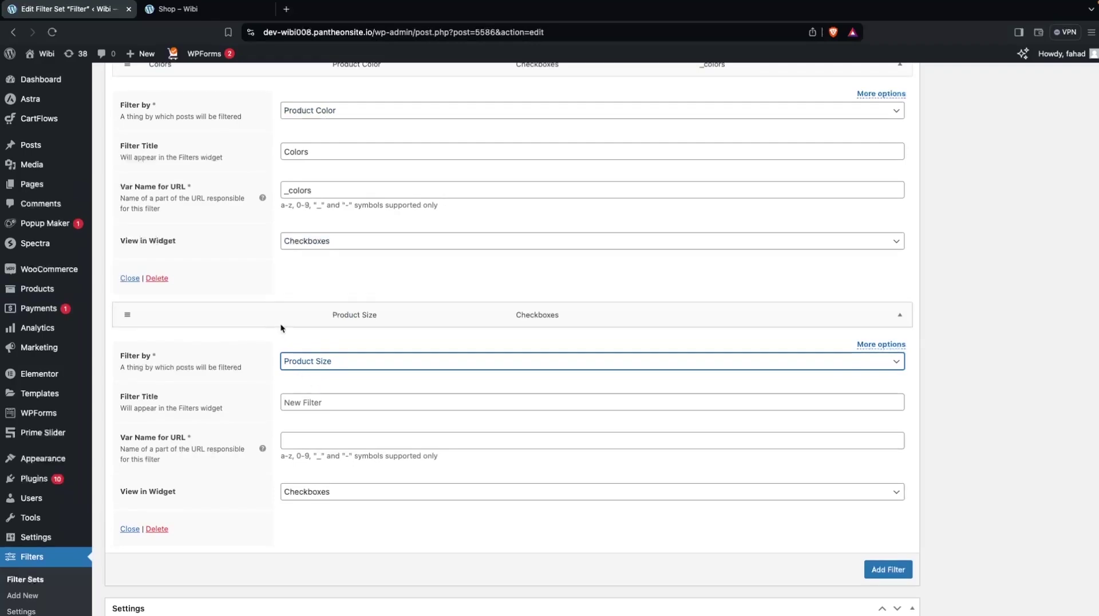
scroll(287, 406, down, 1)
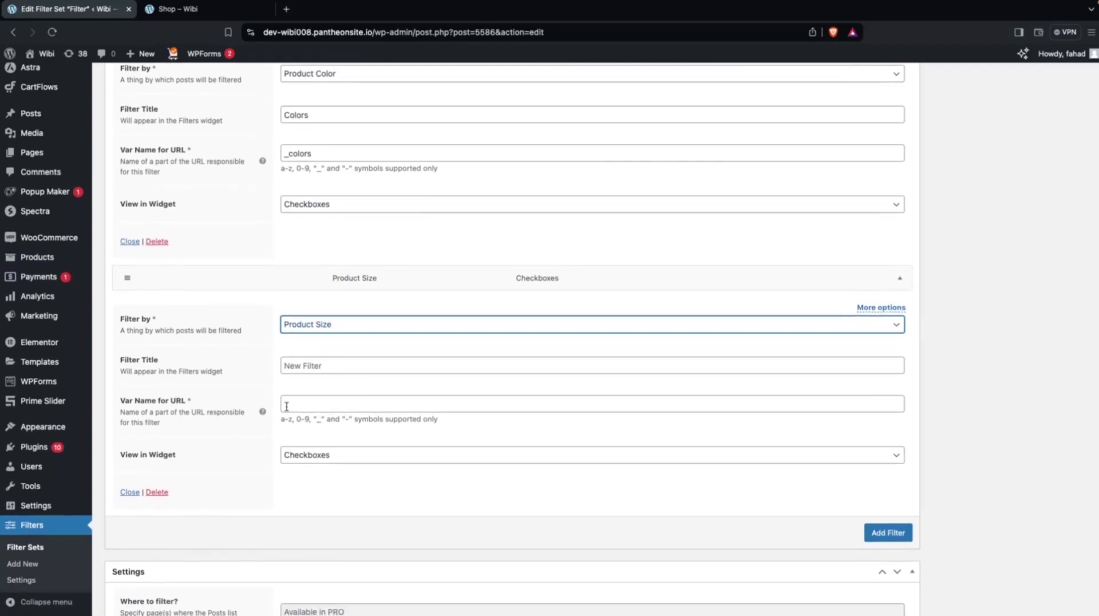
click(350, 369)
text(Size)
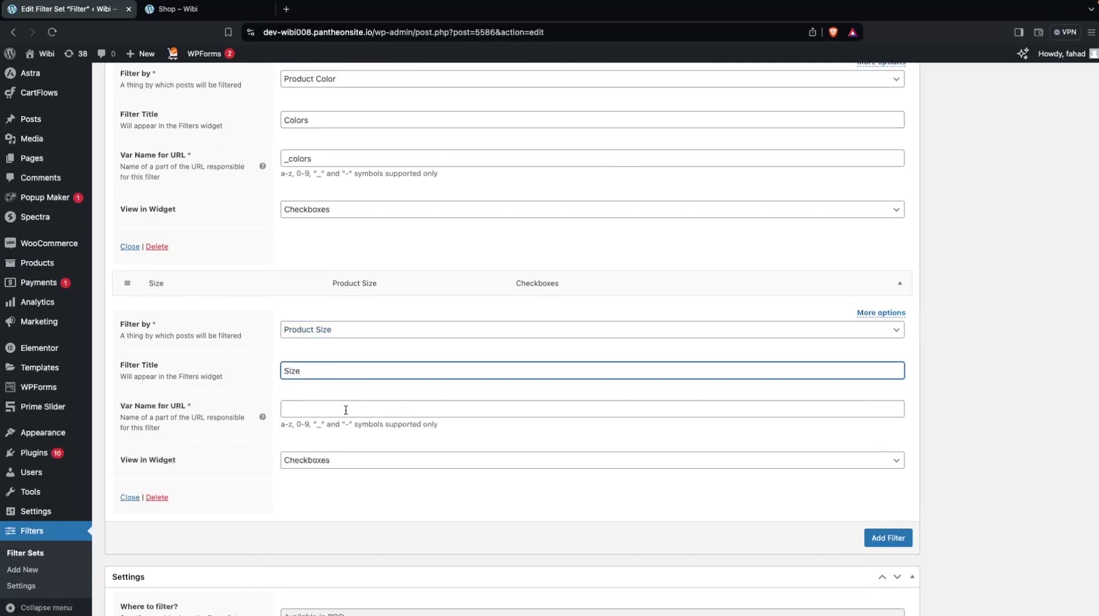
click(345, 410)
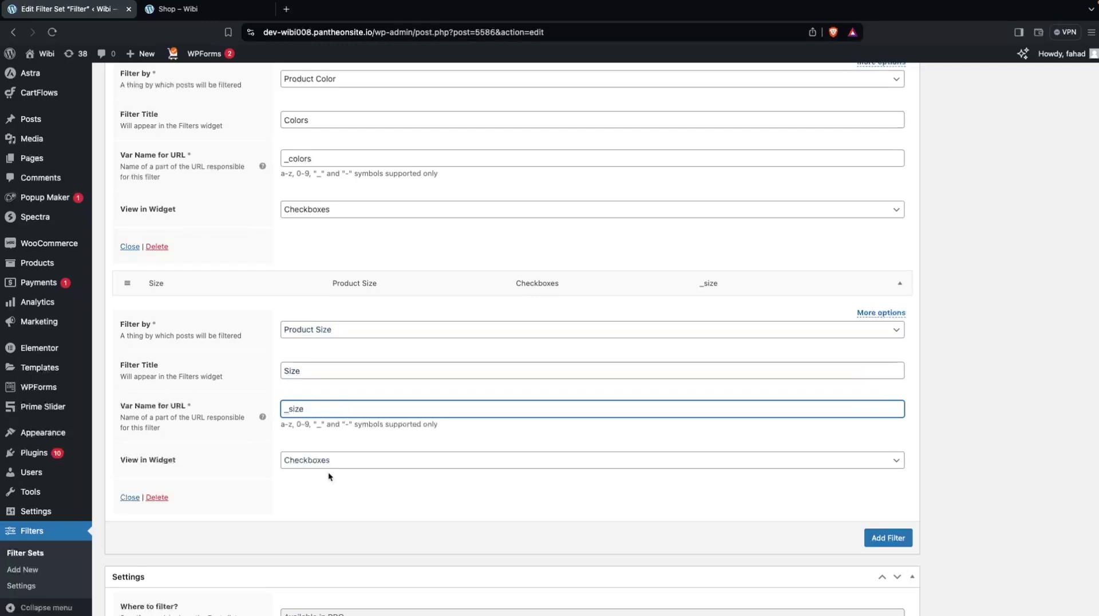
Show the Size filter as Radio buttons and update the filter set.
scroll(327, 472, down, 2)
key(Tab)
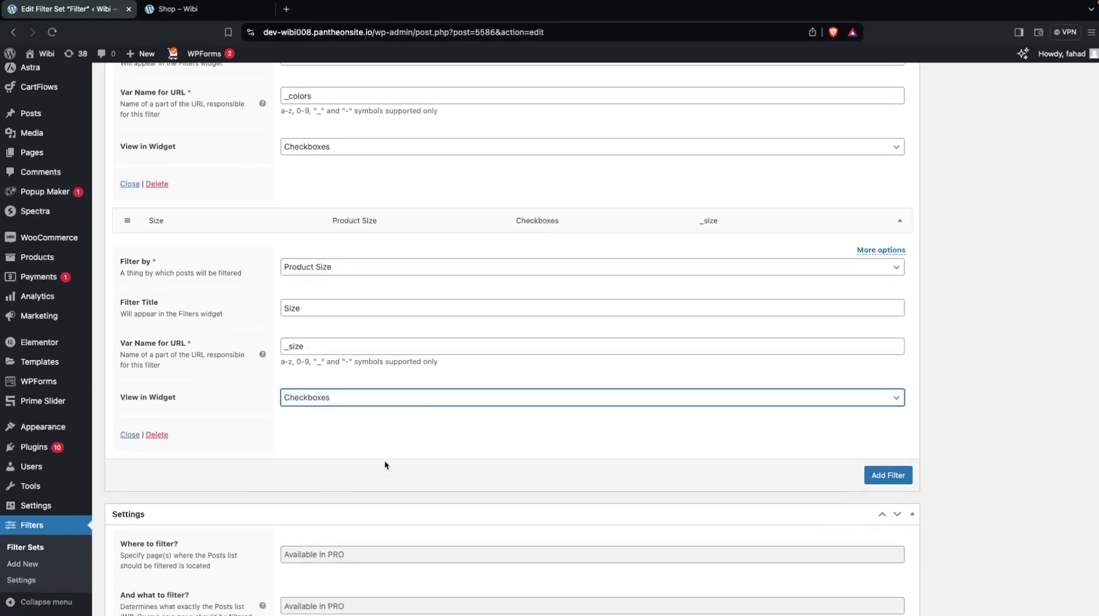
click(408, 404)
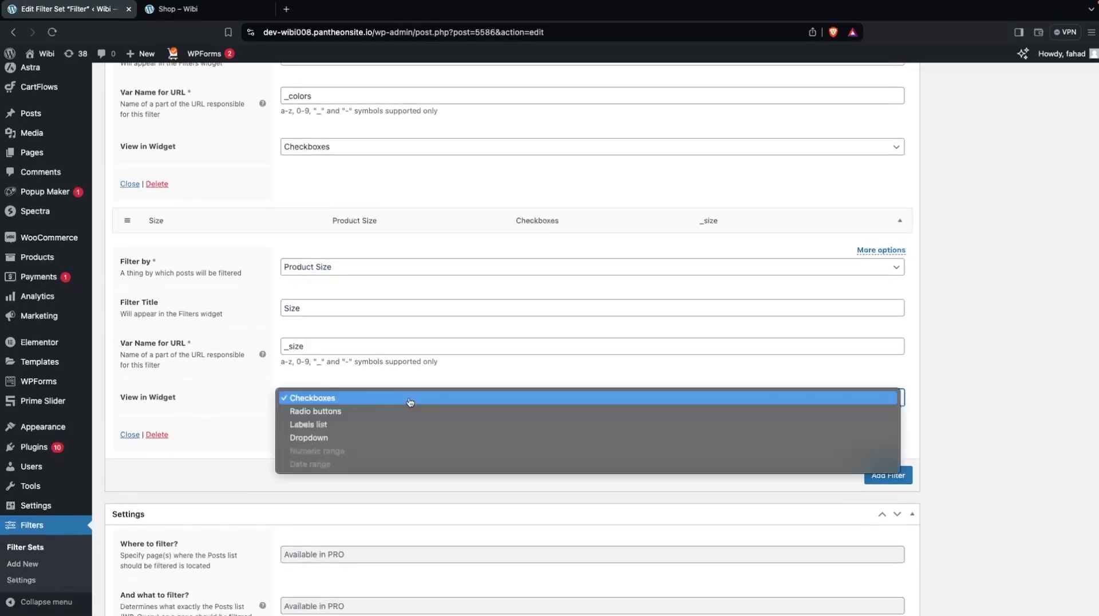
click(333, 412)
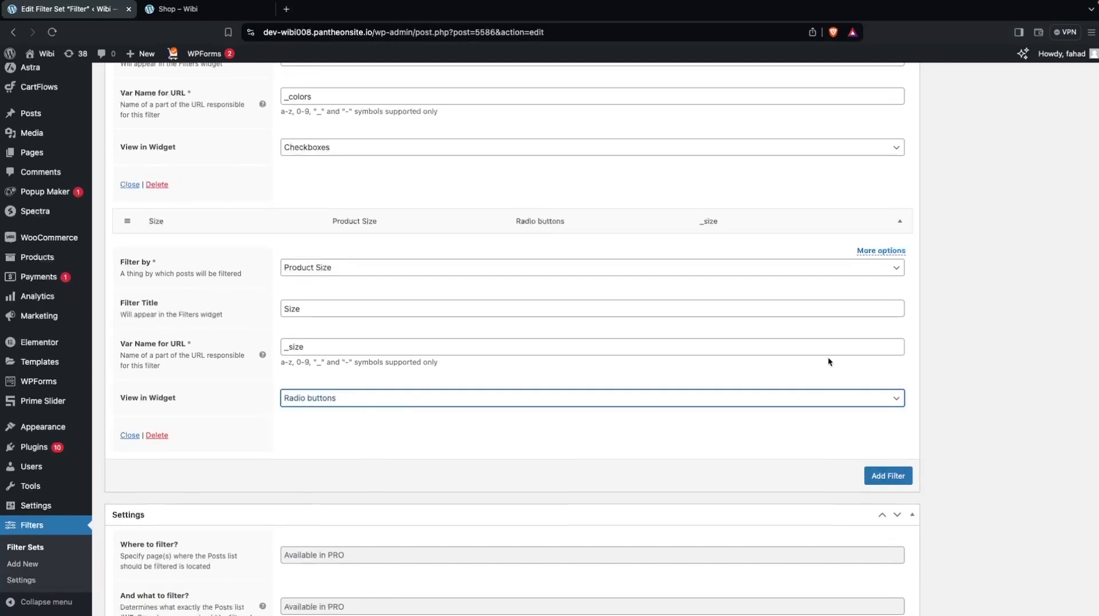
scroll(828, 356, up, 15)
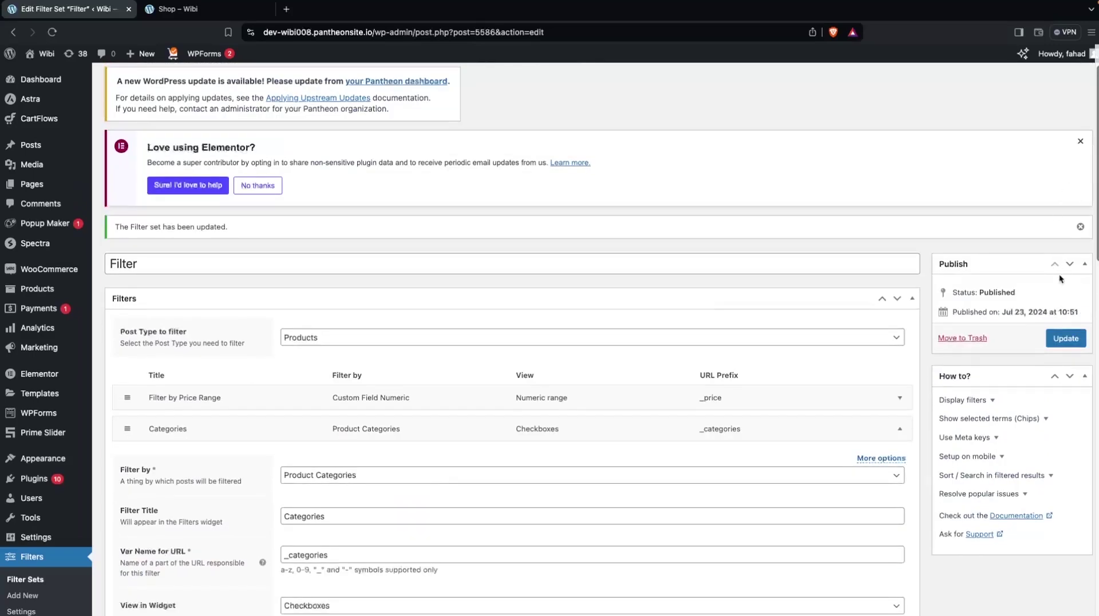
click(1067, 338)
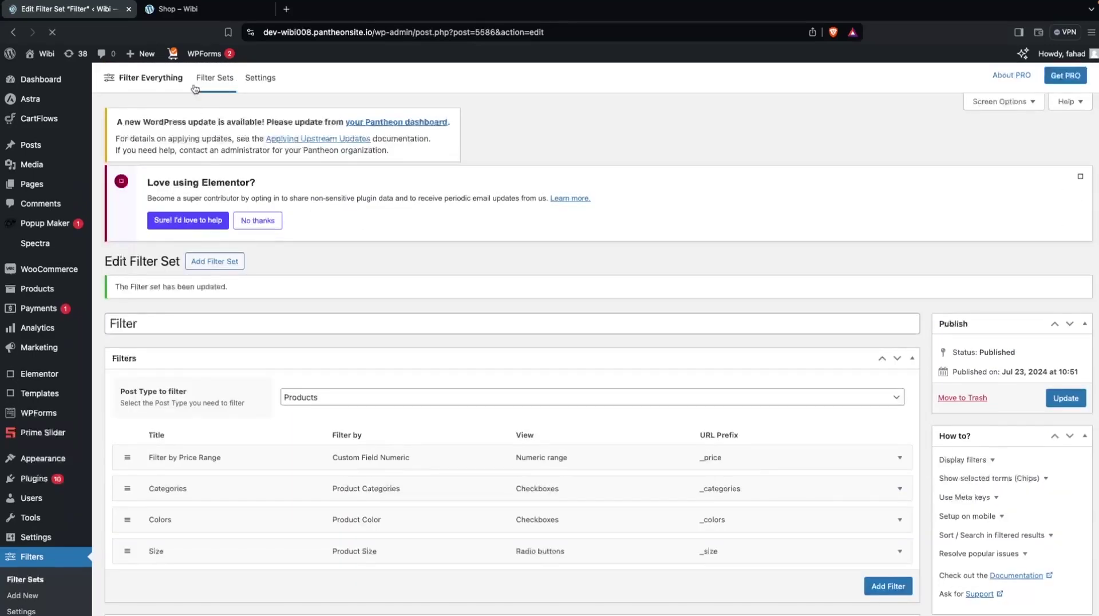
On the shop page, try the Accessories category filter and then clear it.
click(176, 10)
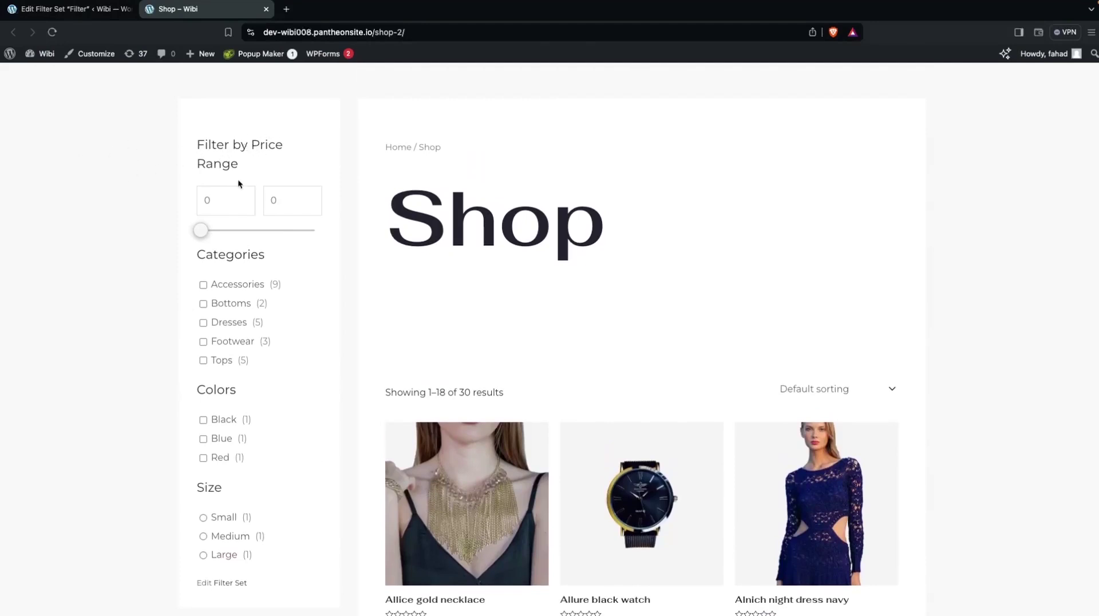
scroll(175, 318, down, 3)
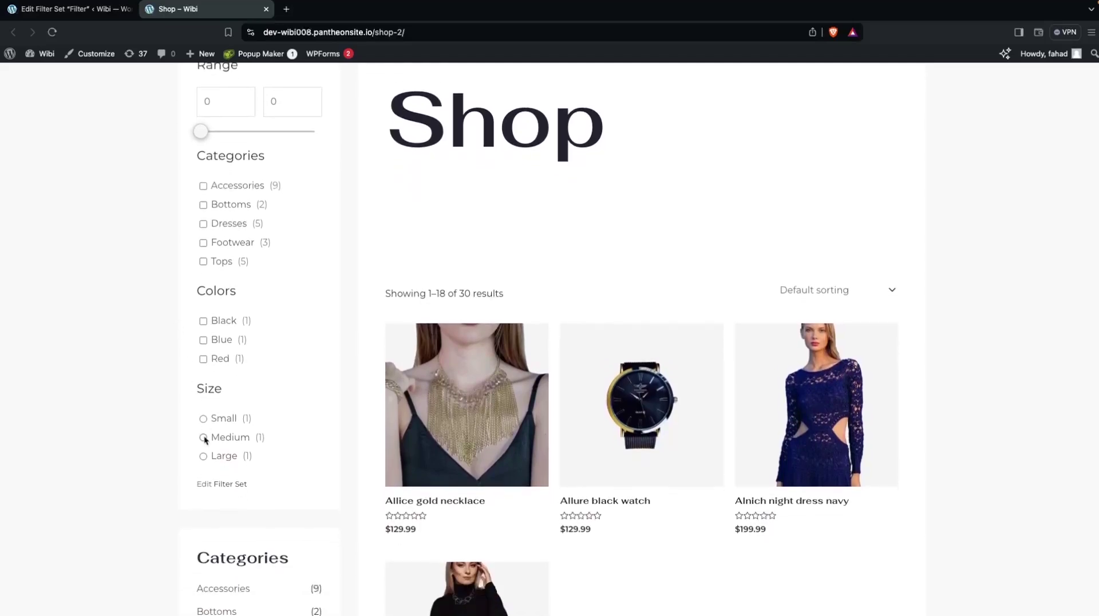
scroll(246, 390, up, 1)
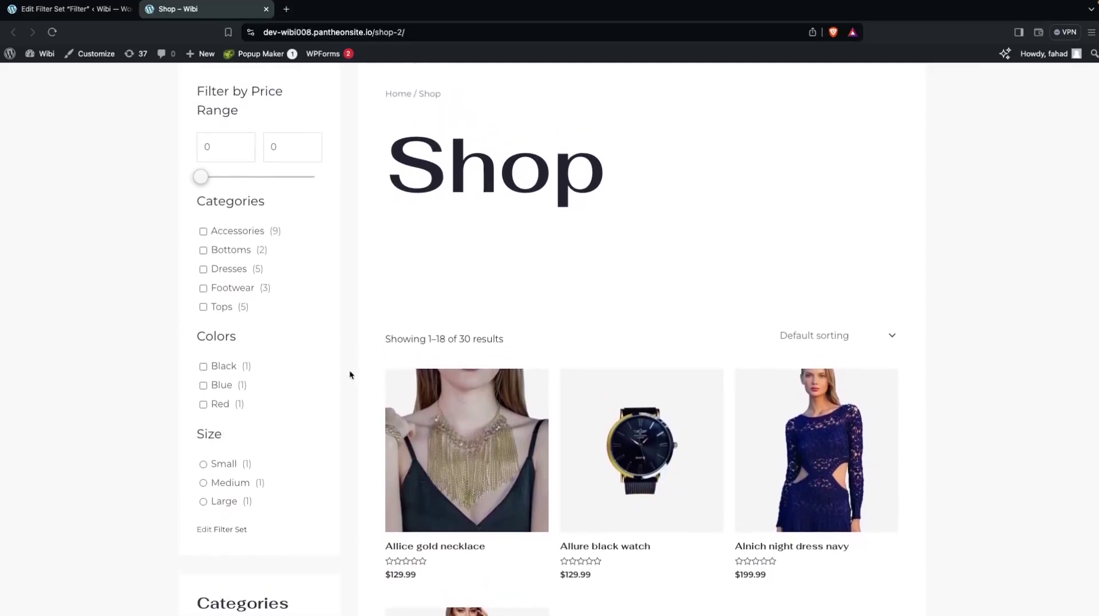
scroll(267, 408, down, 2)
scroll(323, 357, up, 1)
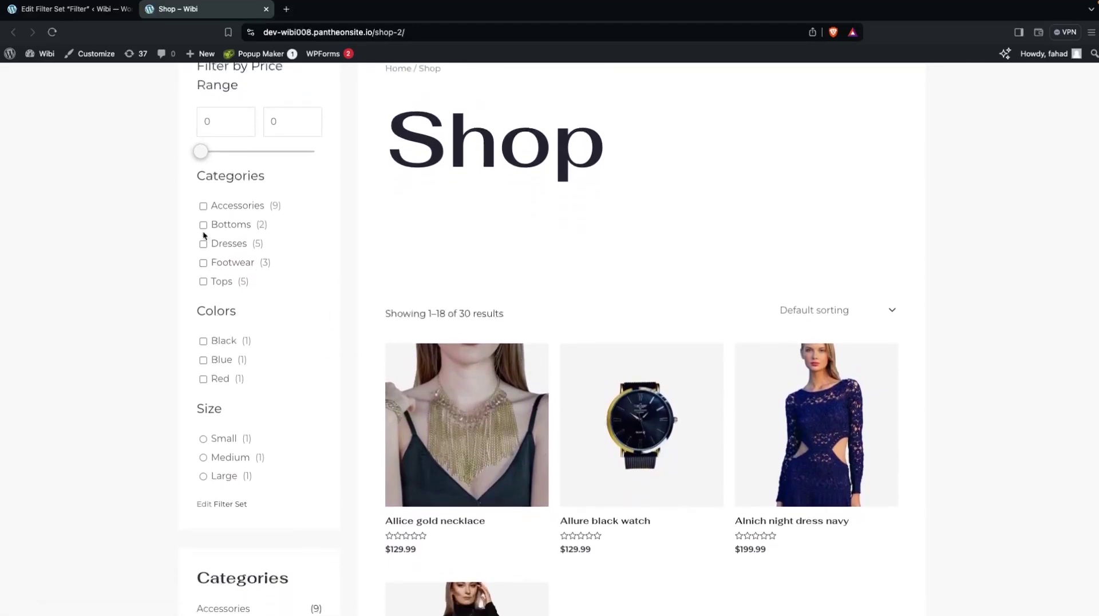
click(203, 206)
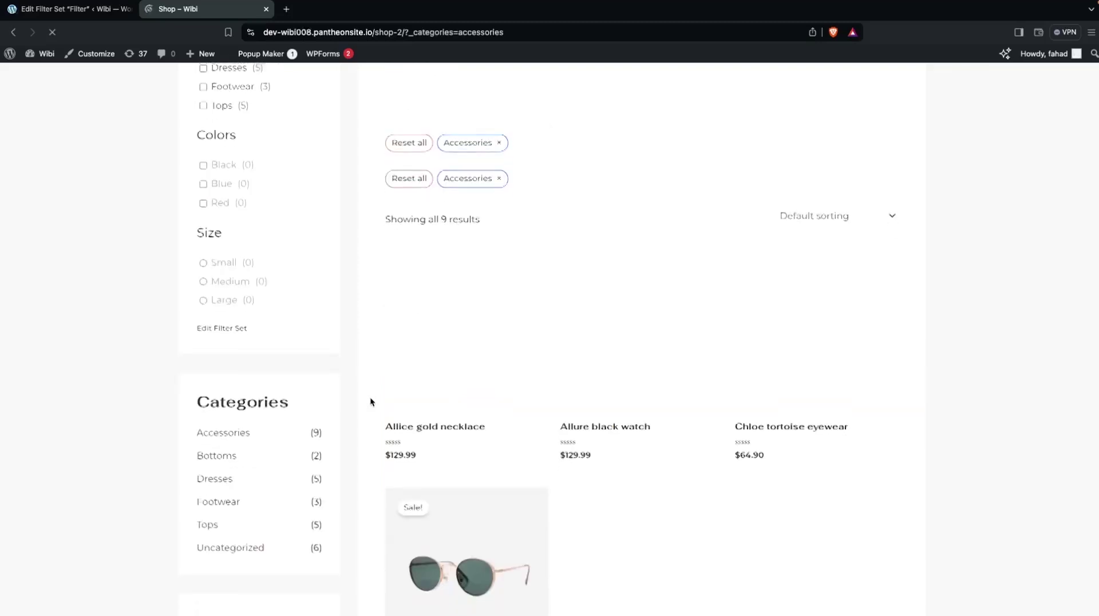
scroll(370, 402, up, 4)
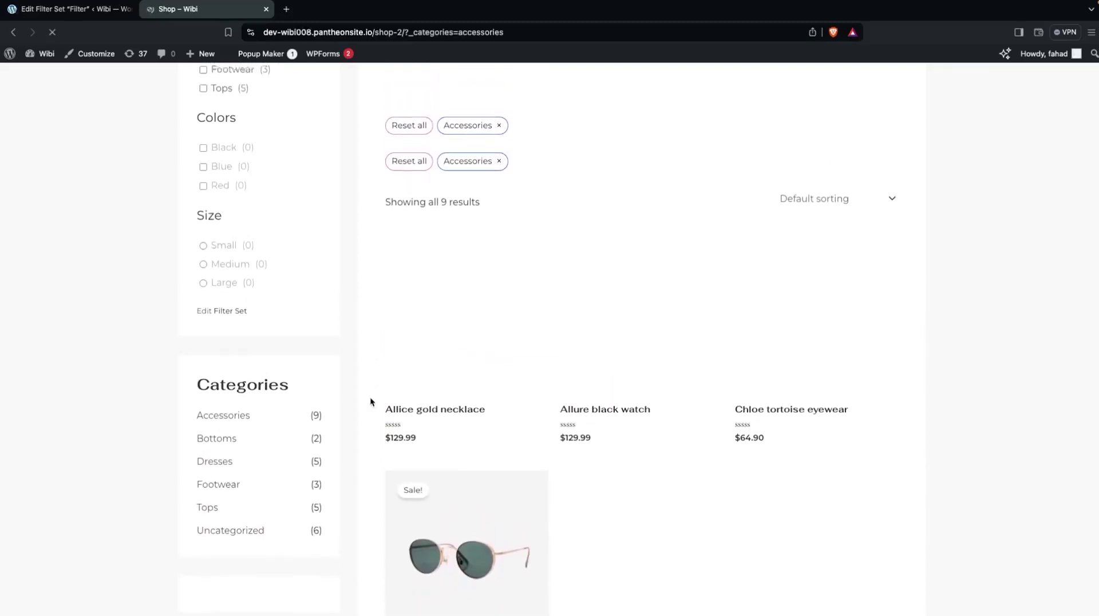
scroll(370, 402, up, 2)
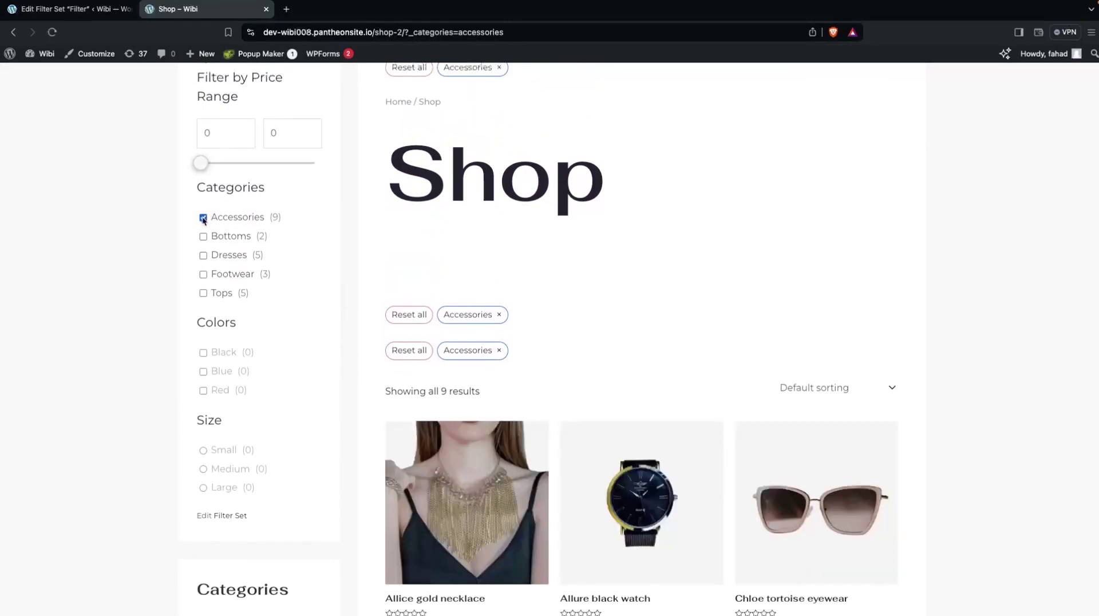
click(202, 217)
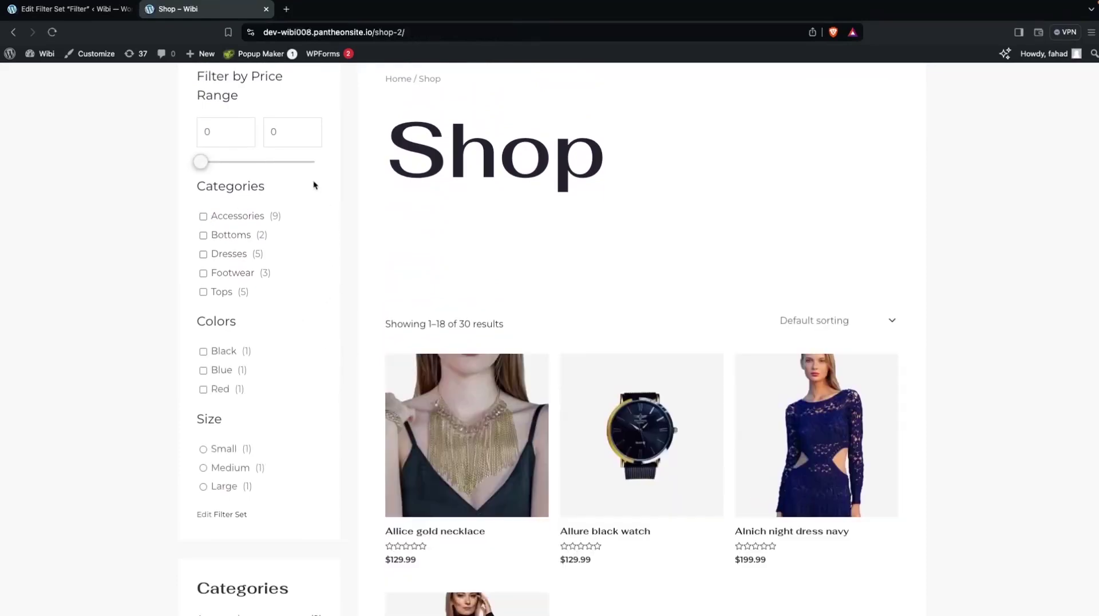
Filter the shop by Black, review the single result, and return to the filter set editor.
click(203, 351)
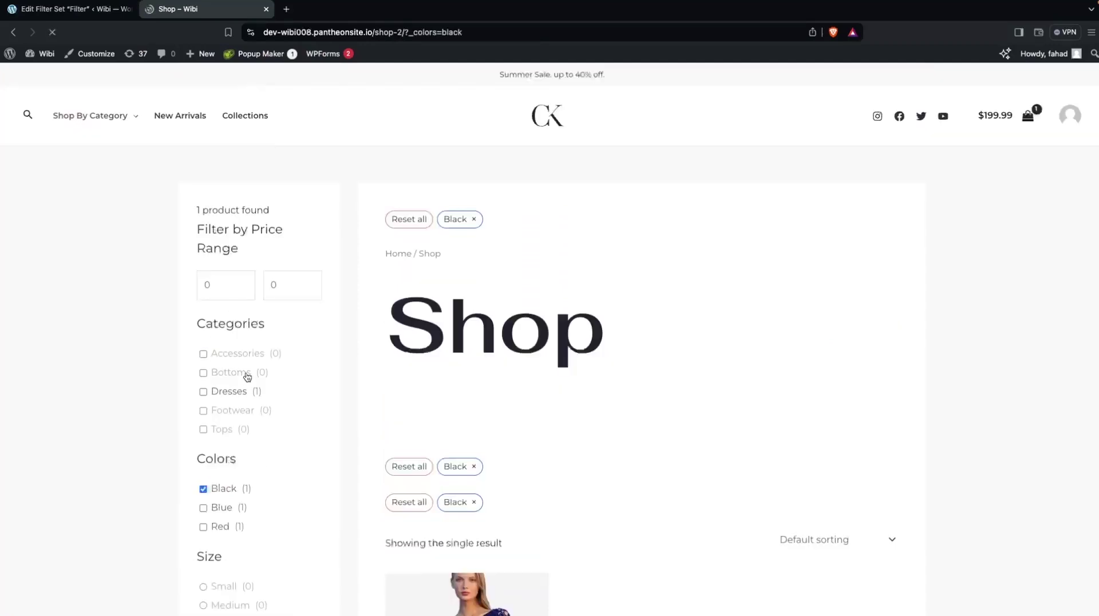
scroll(307, 444, down, 5)
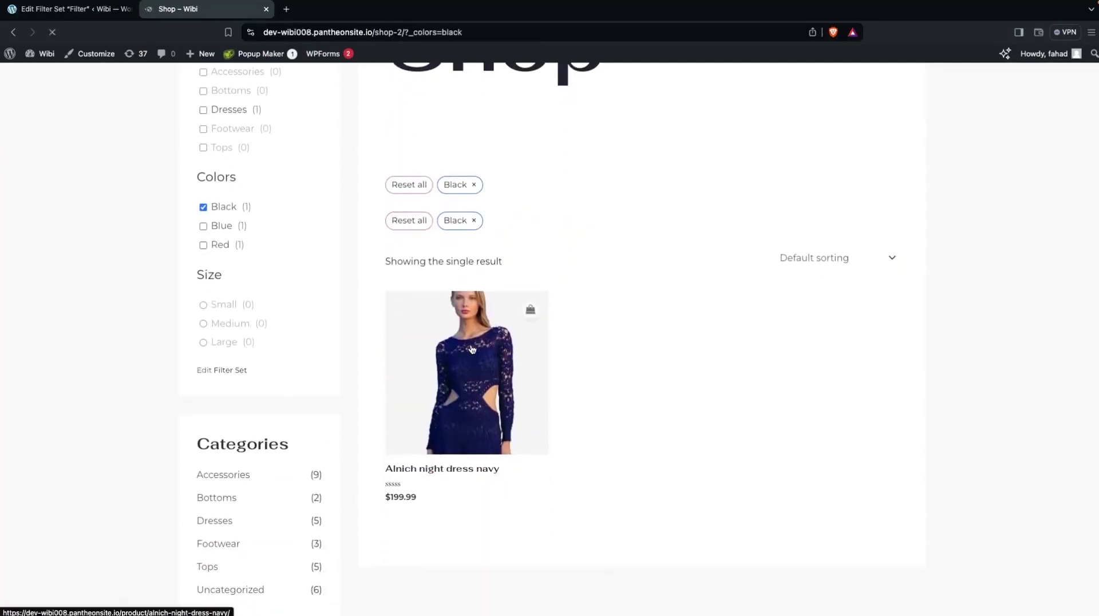
scroll(393, 364, up, 1)
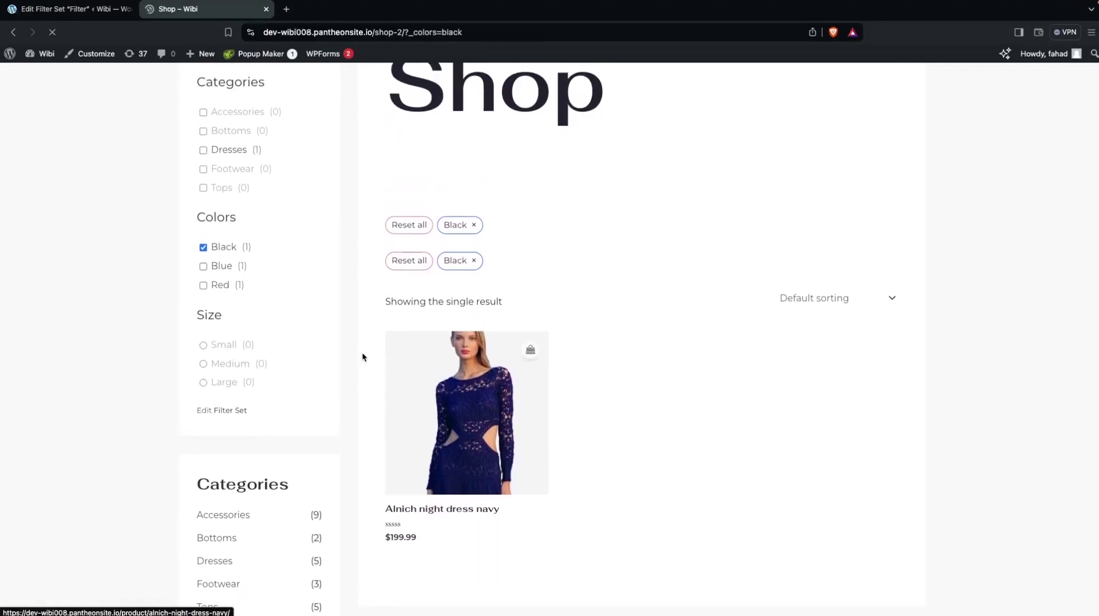
scroll(224, 226, up, 1)
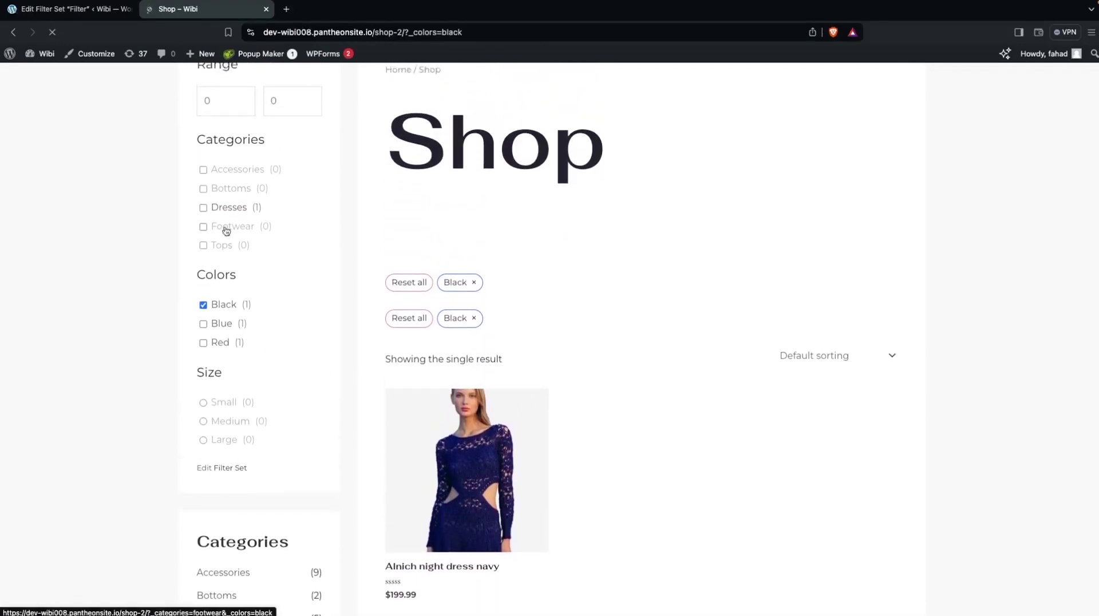
scroll(178, 258, up, 1)
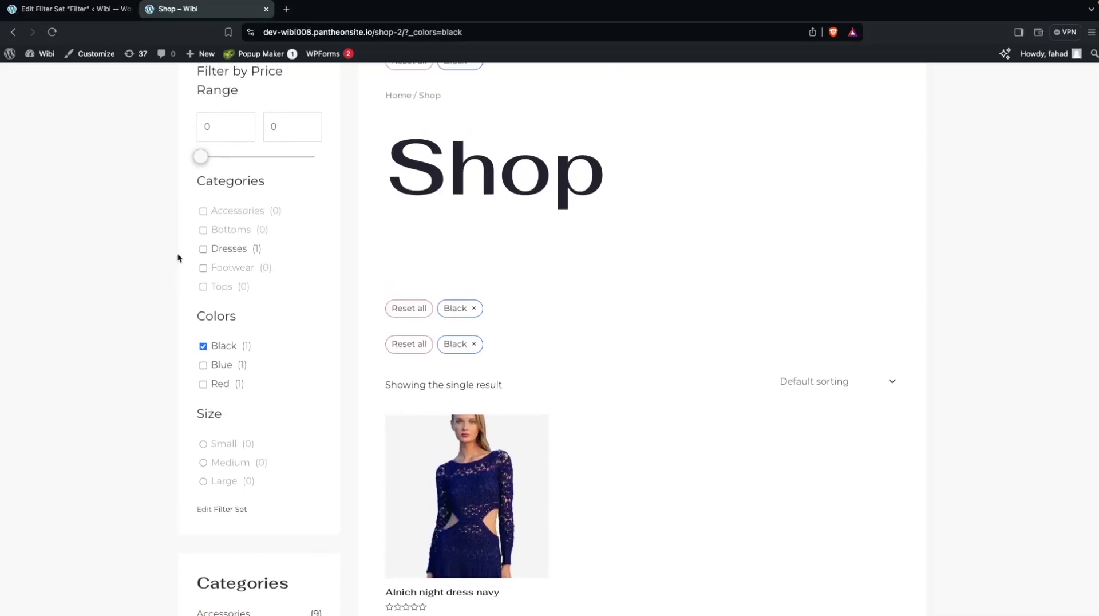
click(69, 9)
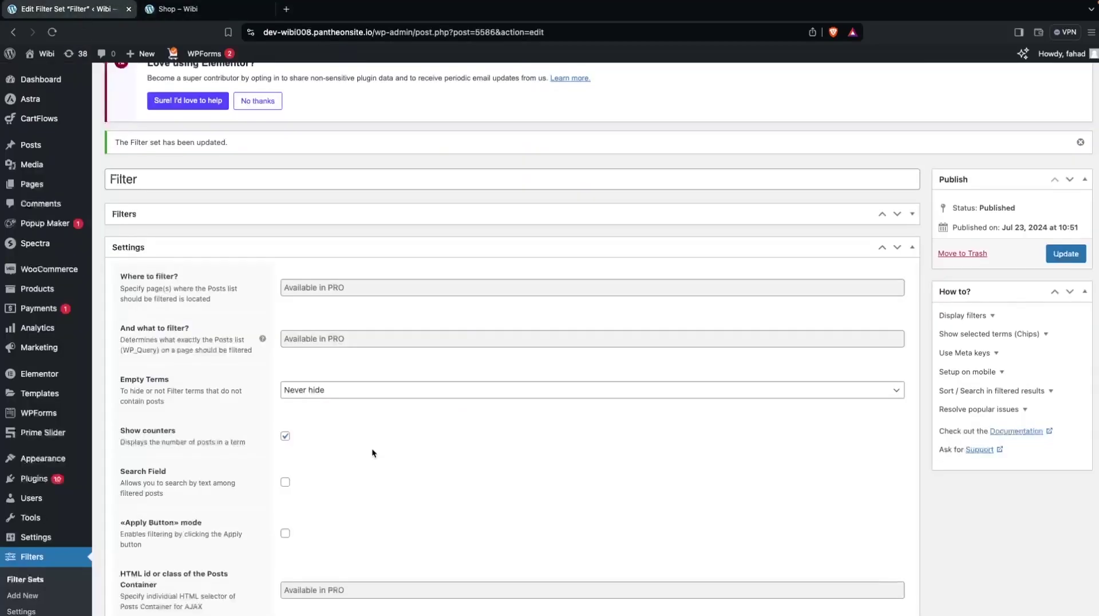
Add a new filter by Product Visibility titled 'In Stock'.
scroll(372, 453, up, 1)
scroll(373, 452, down, 2)
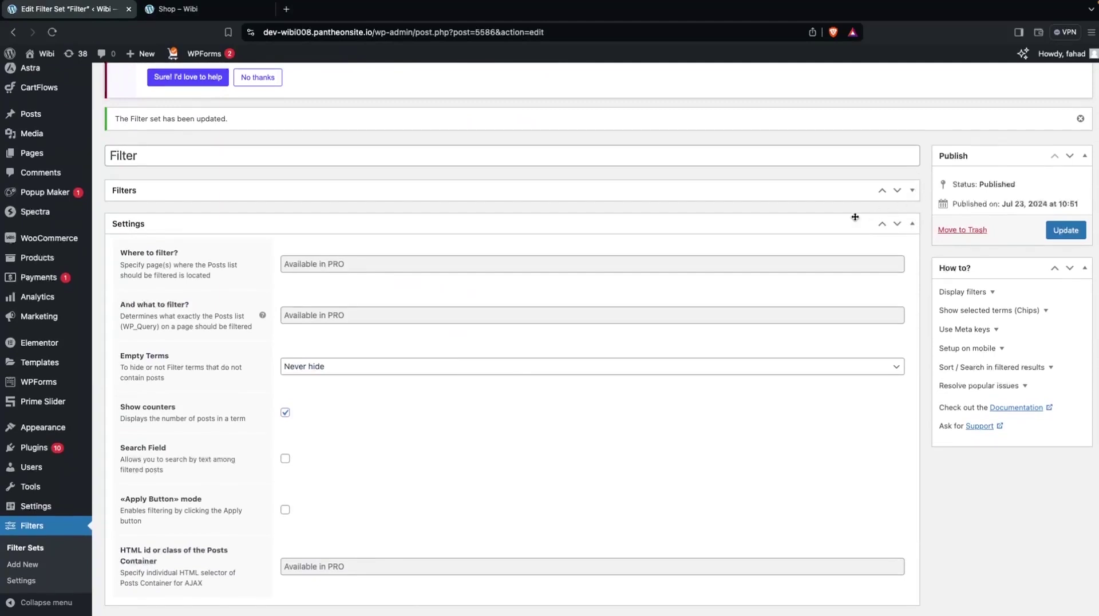
click(912, 190)
scroll(781, 327, down, 10)
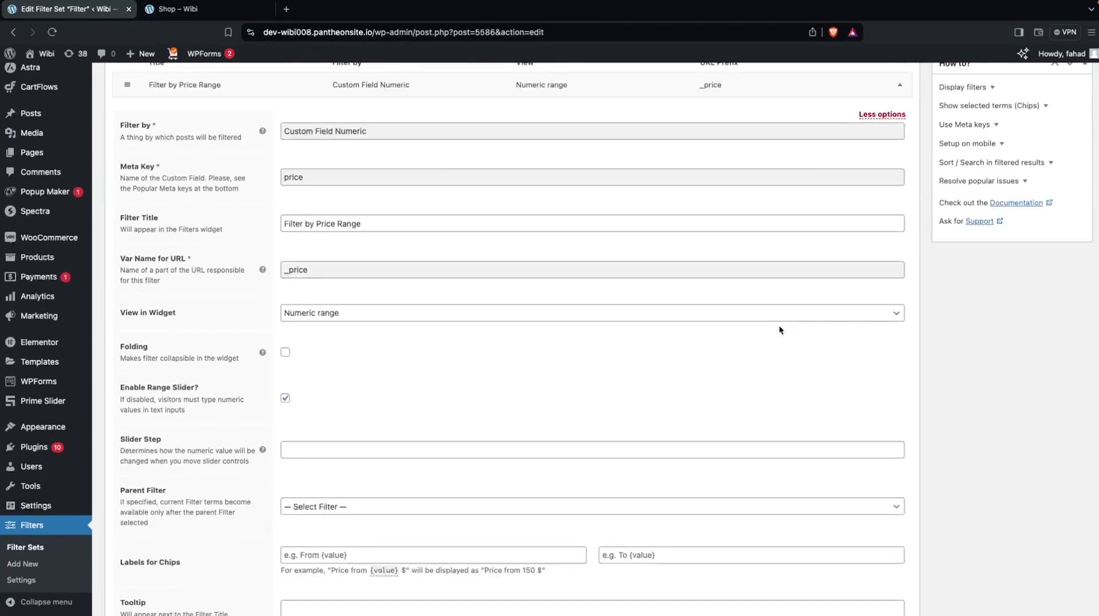
click(877, 422)
scroll(710, 520, down, 3)
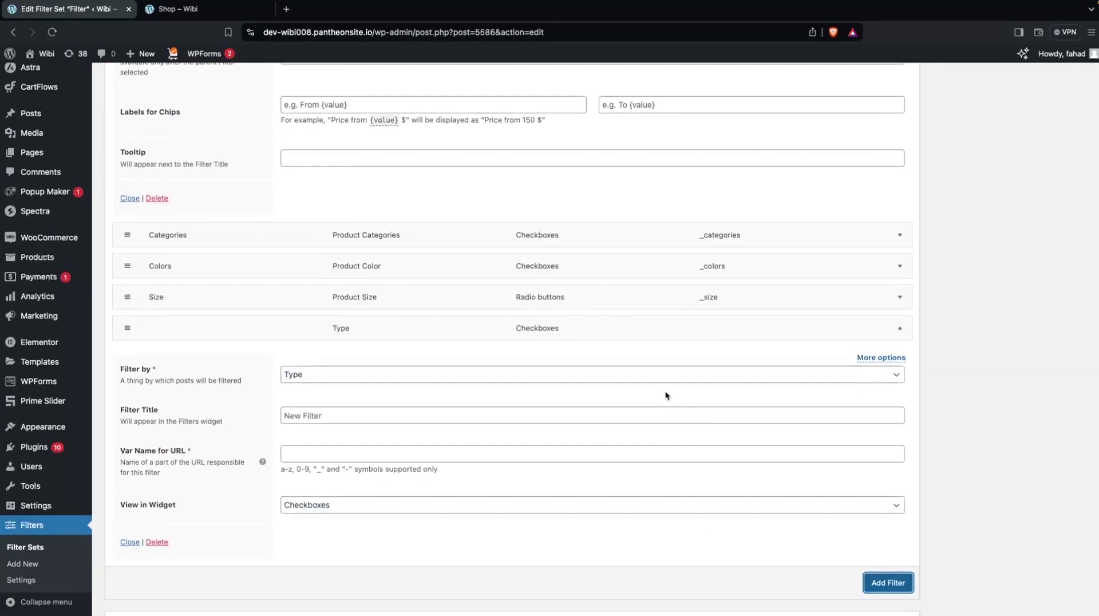
click(658, 375)
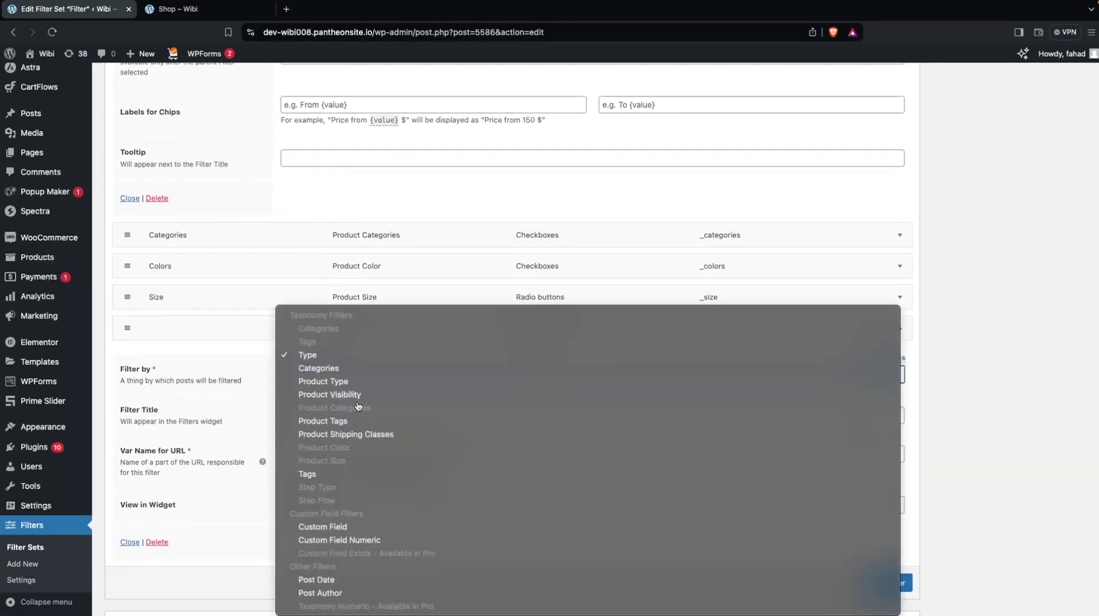
click(340, 397)
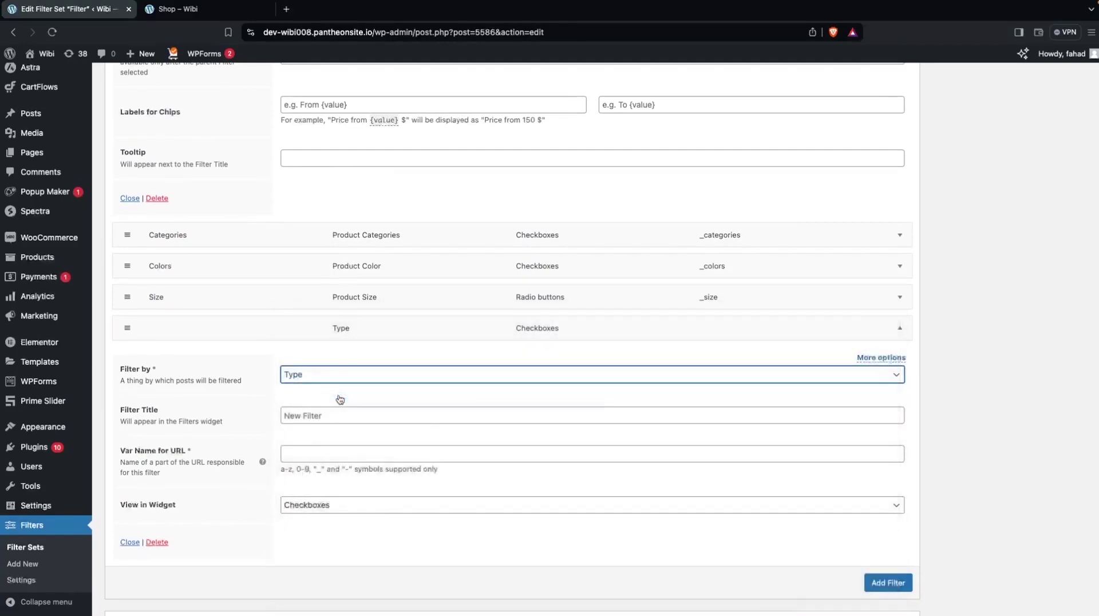
scroll(339, 389, down, 1)
click(340, 371)
text(In )
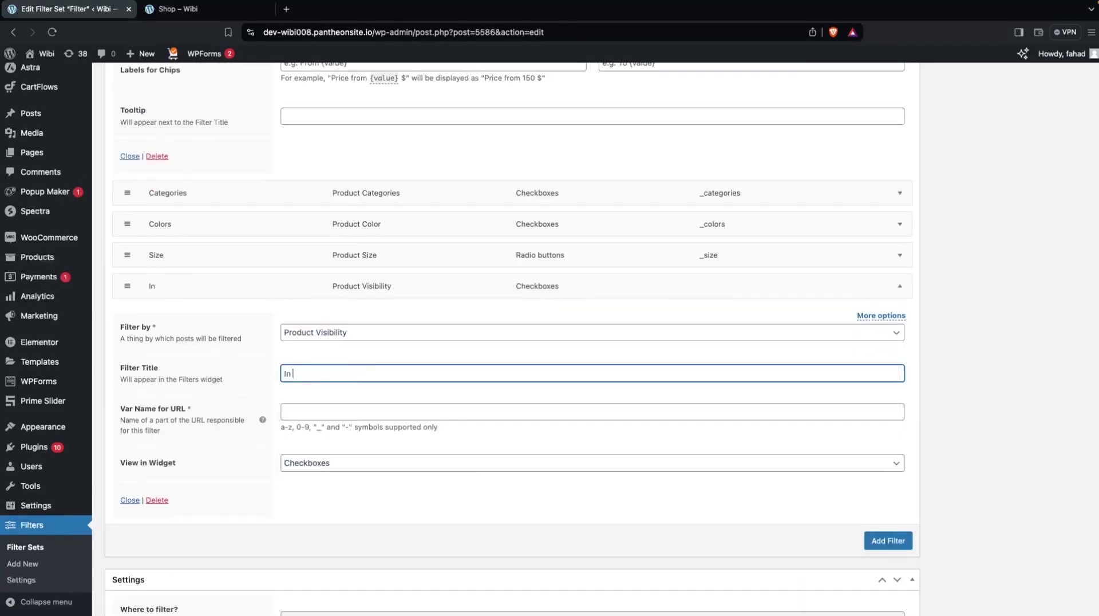
text(Stock)
Give the In Stock filter URL name '_stock', Dropdown view, and save the filter set.
click(336, 410)
text(_stock)
scroll(311, 445, down, 2)
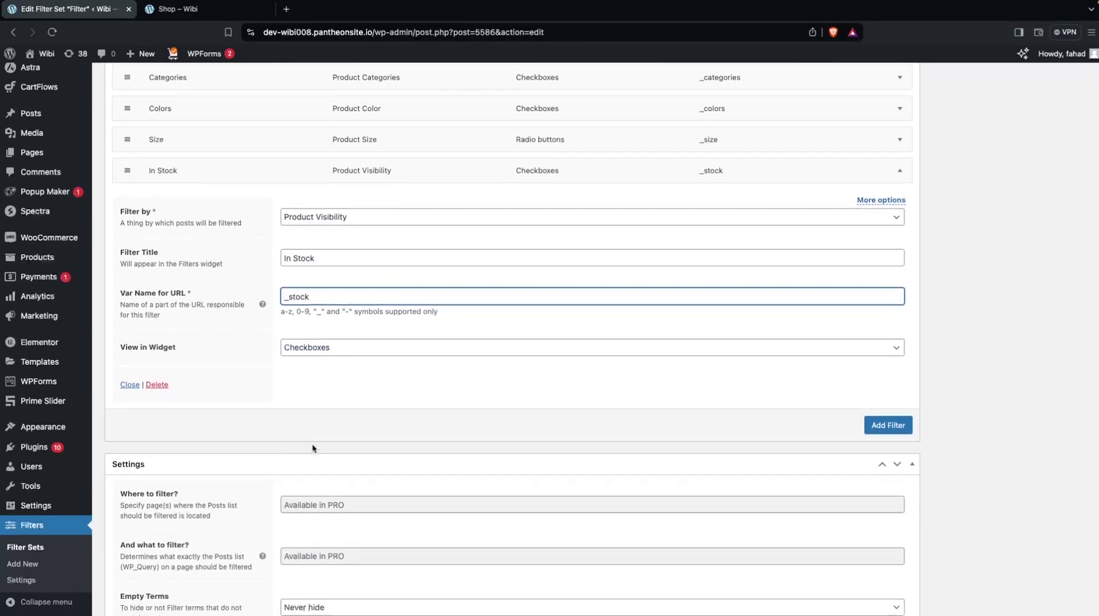
click(342, 348)
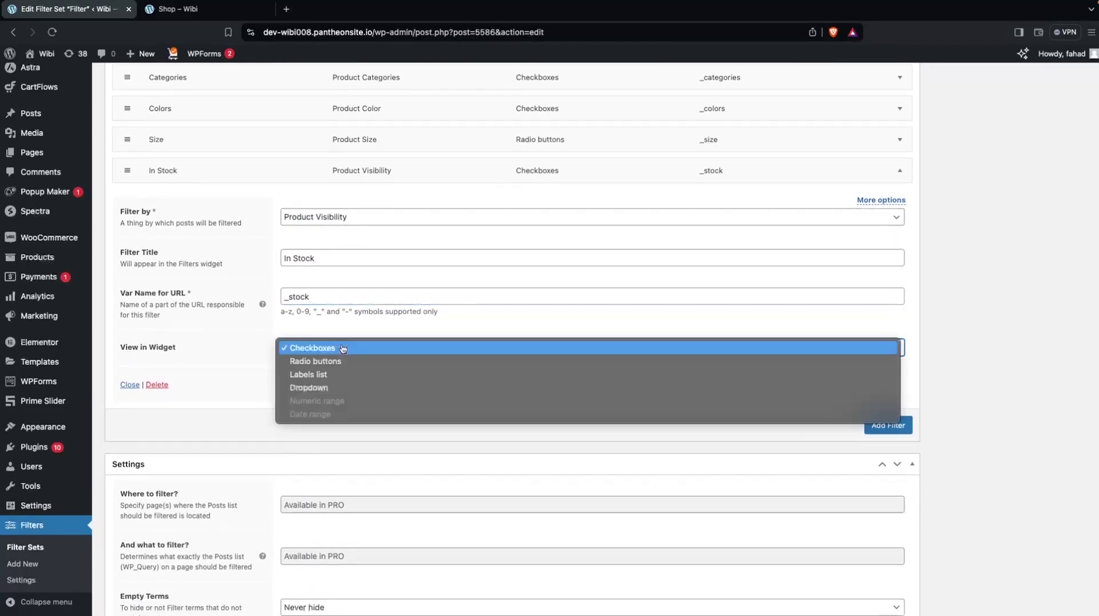
click(318, 391)
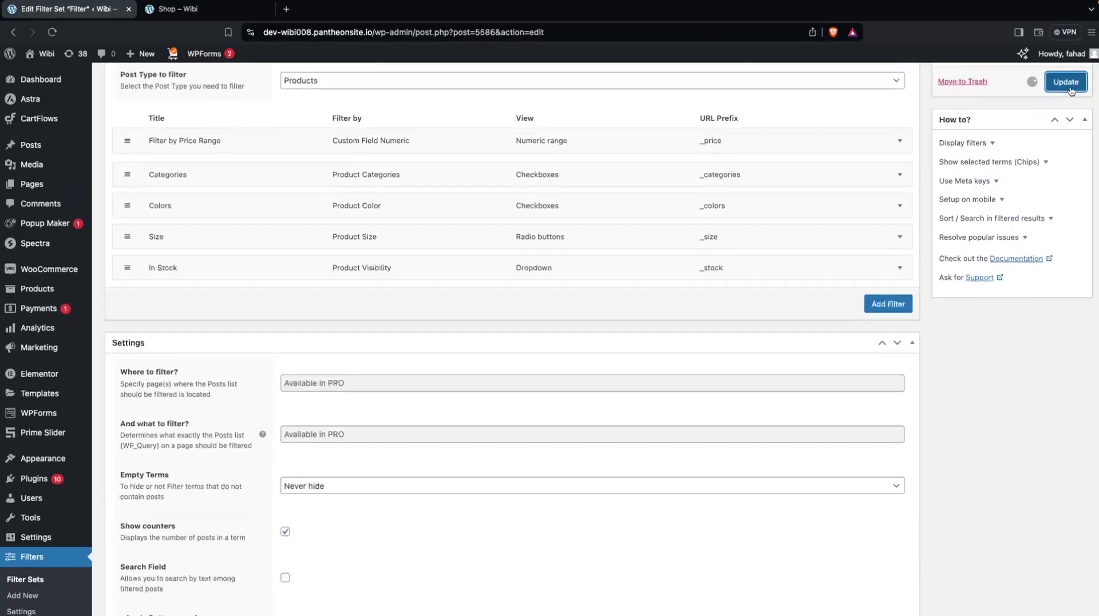
click(1069, 86)
Reload the shop, pick Featured in the In Stock dropdown, and return to the filter set editor.
click(177, 8)
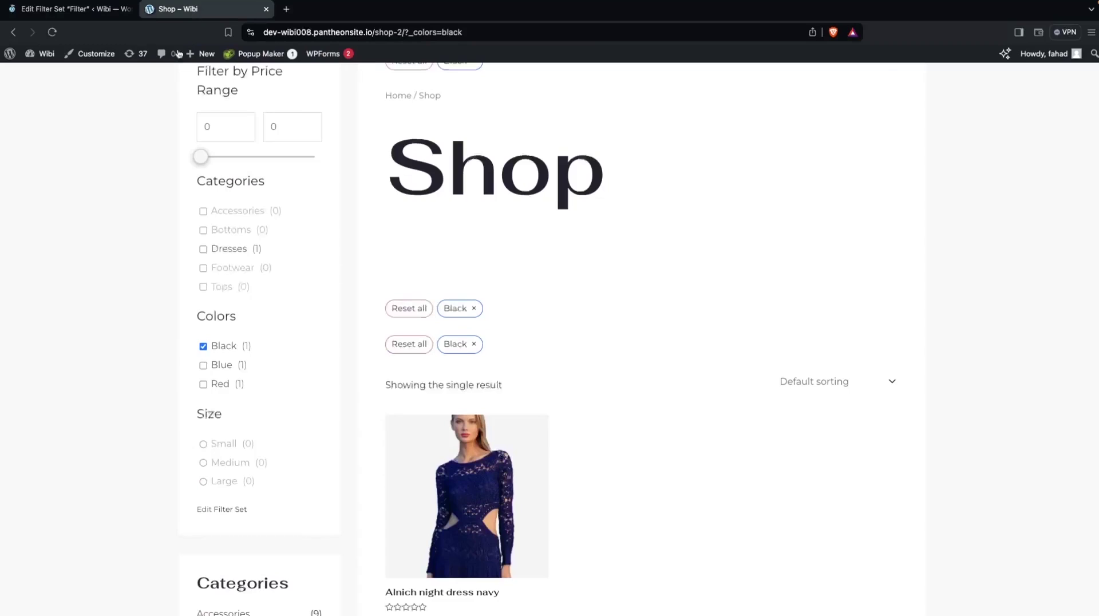
click(52, 33)
scroll(111, 328, down, 4)
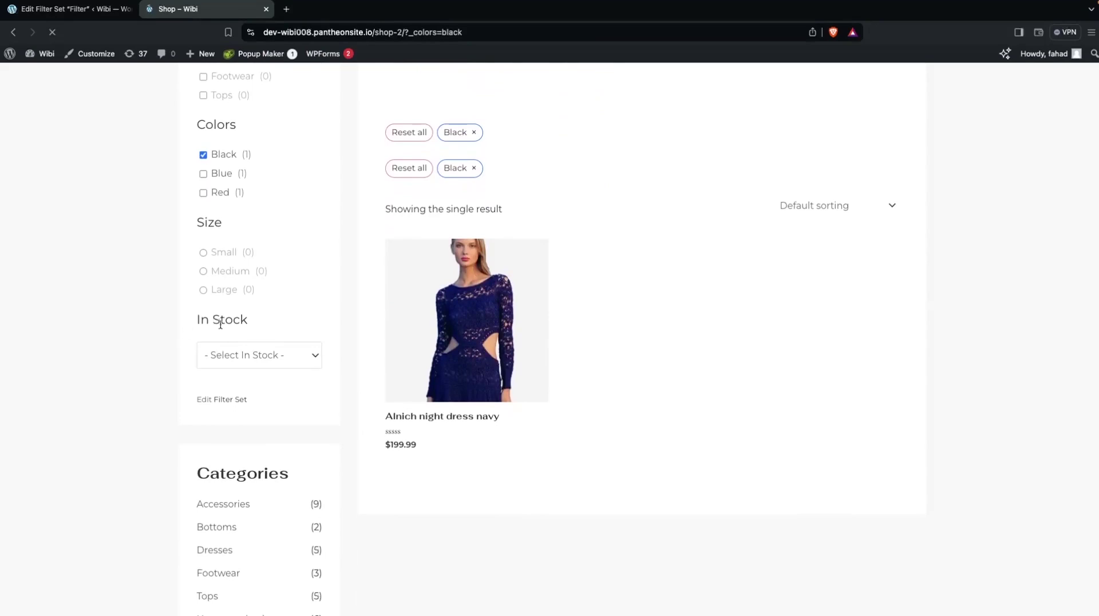
click(276, 355)
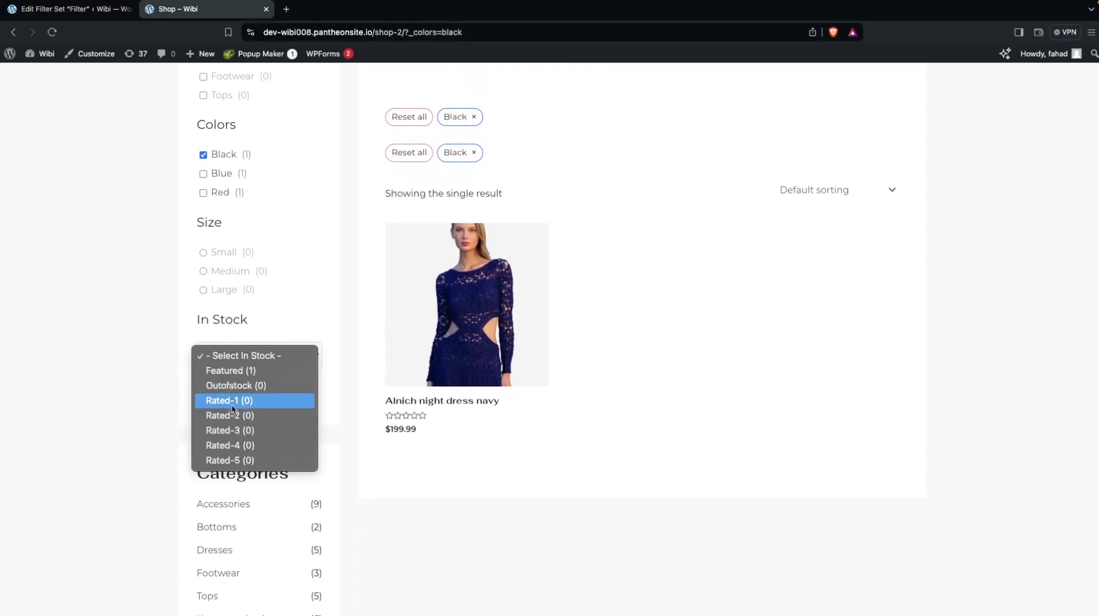
click(235, 372)
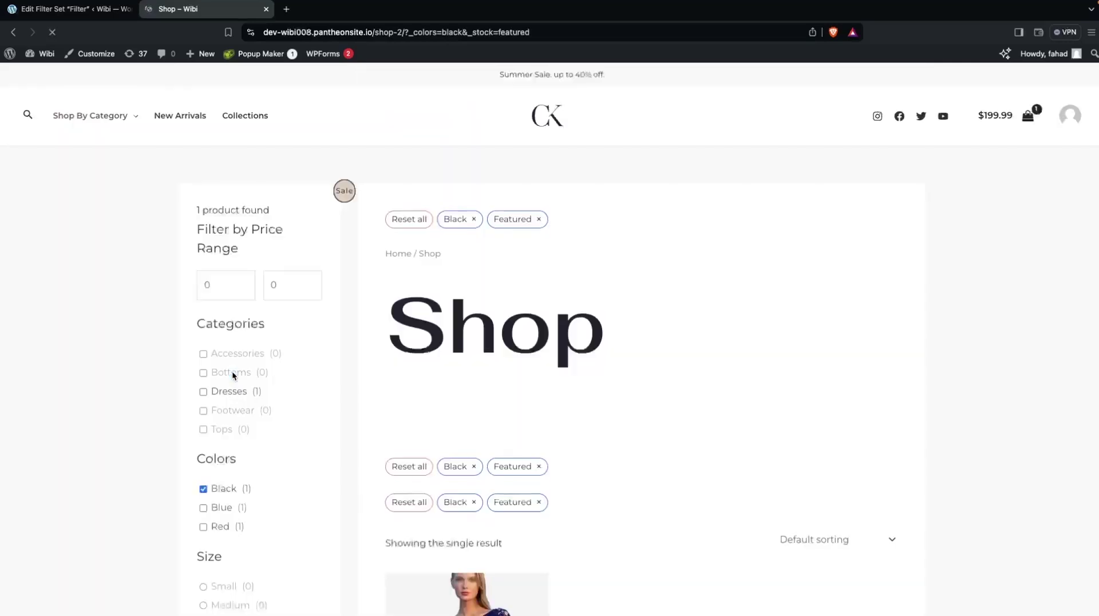
scroll(368, 435, down, 3)
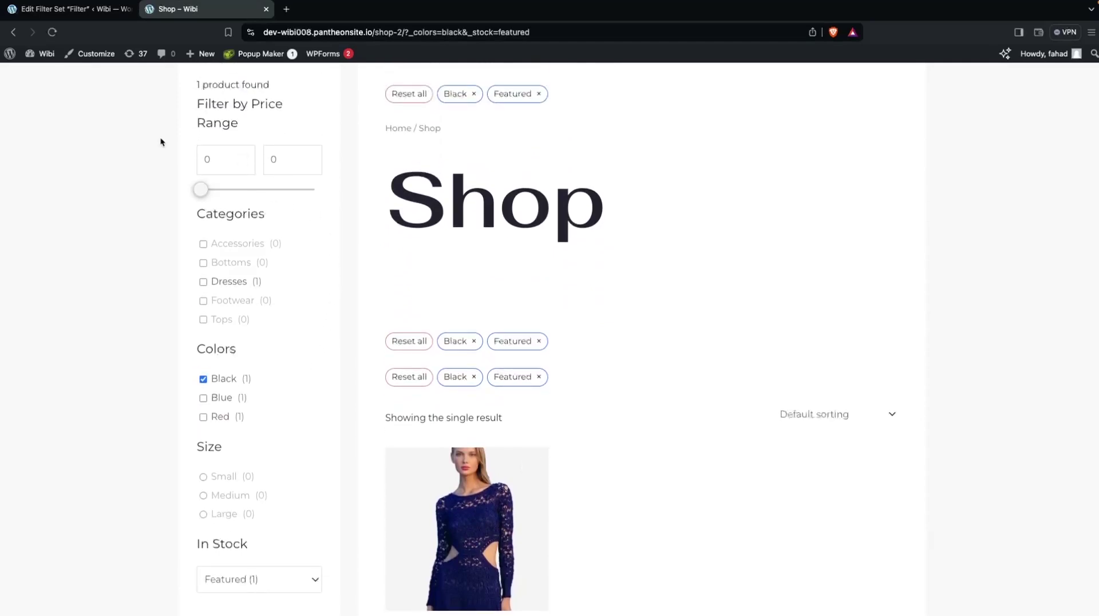
click(77, 9)
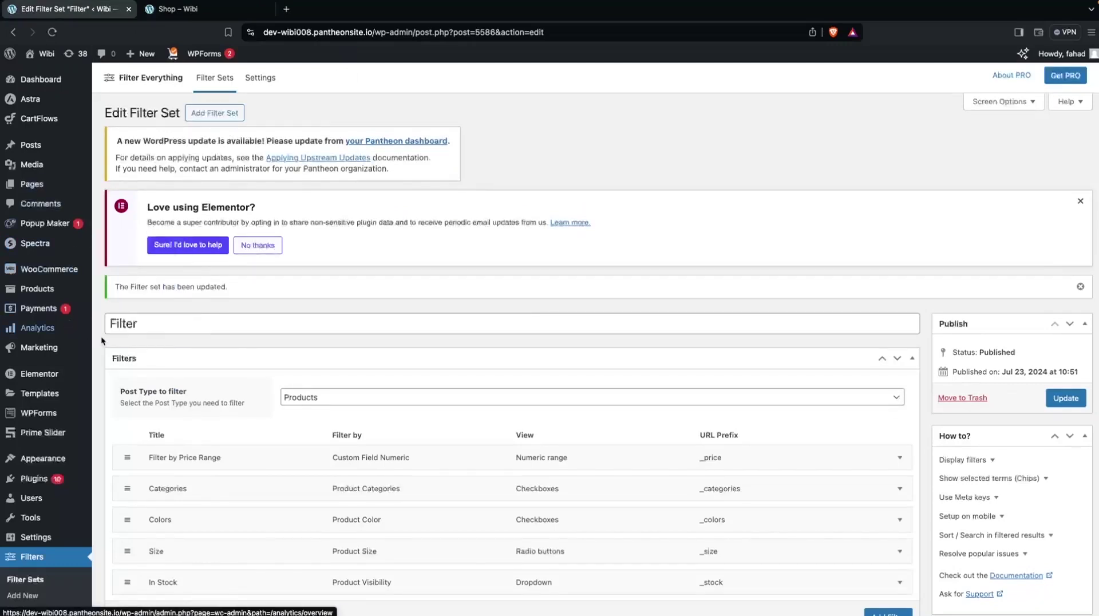
Open Products > Categories, then Products > Attributes listing color and size, and return to the filtered shop.
mouse_move(53, 286)
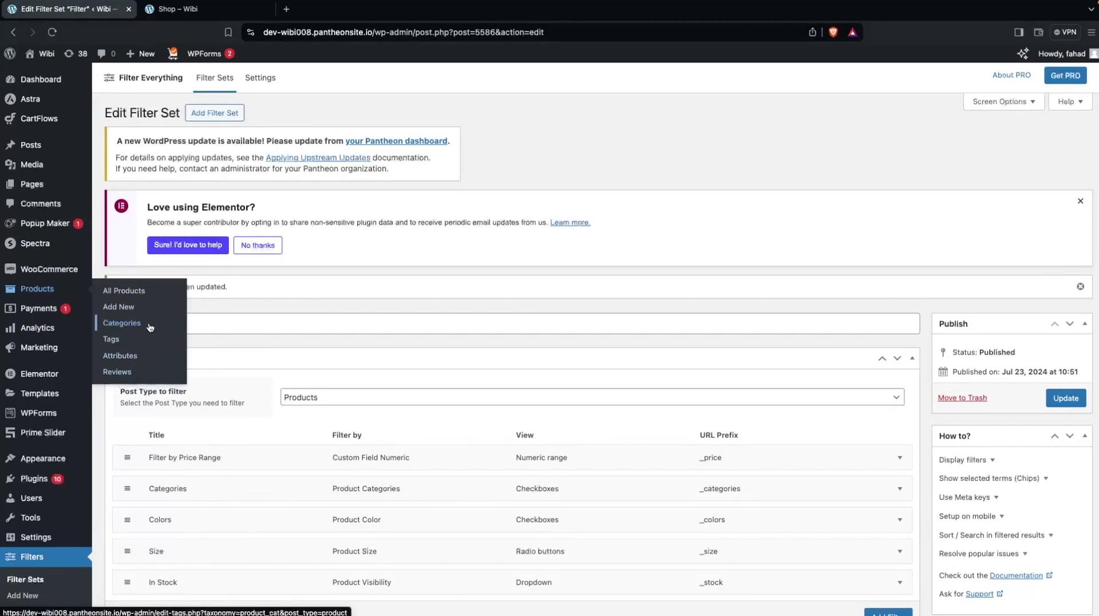
click(121, 323)
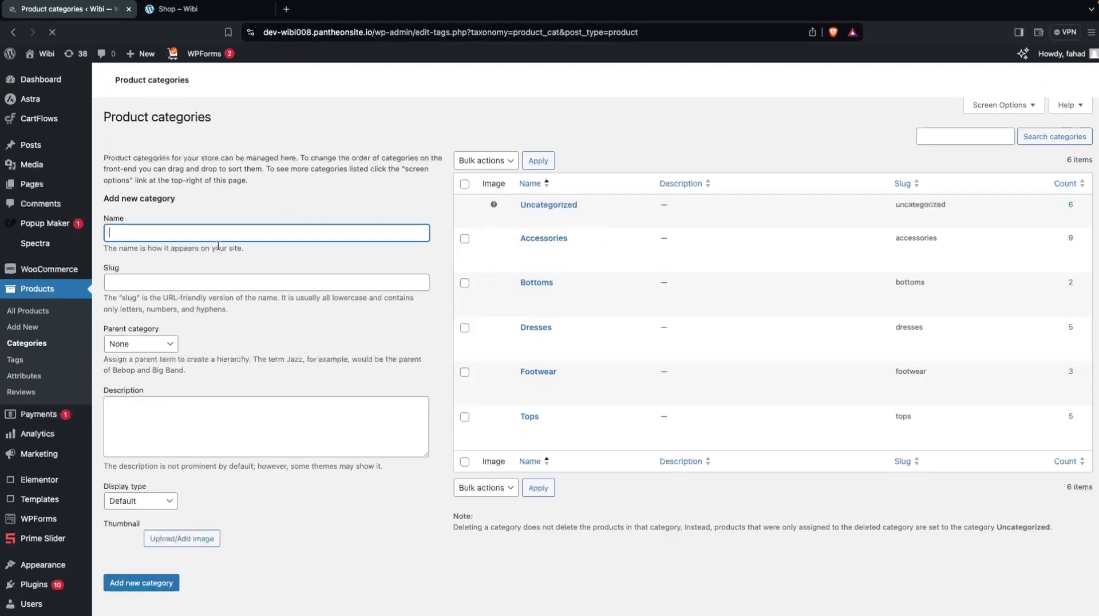
click(20, 383)
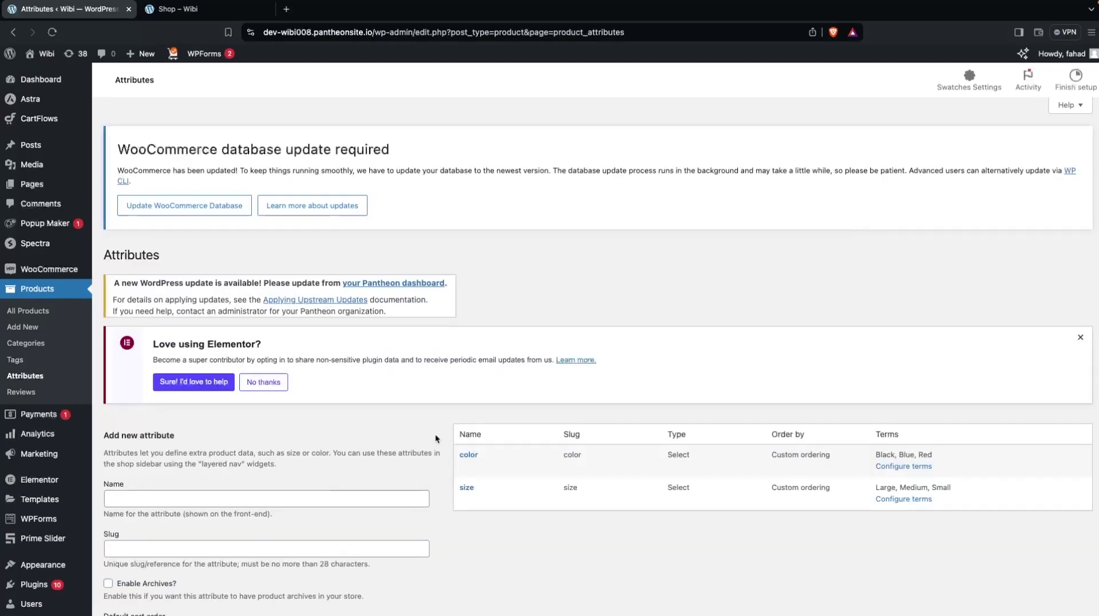
scroll(436, 439, down, 1)
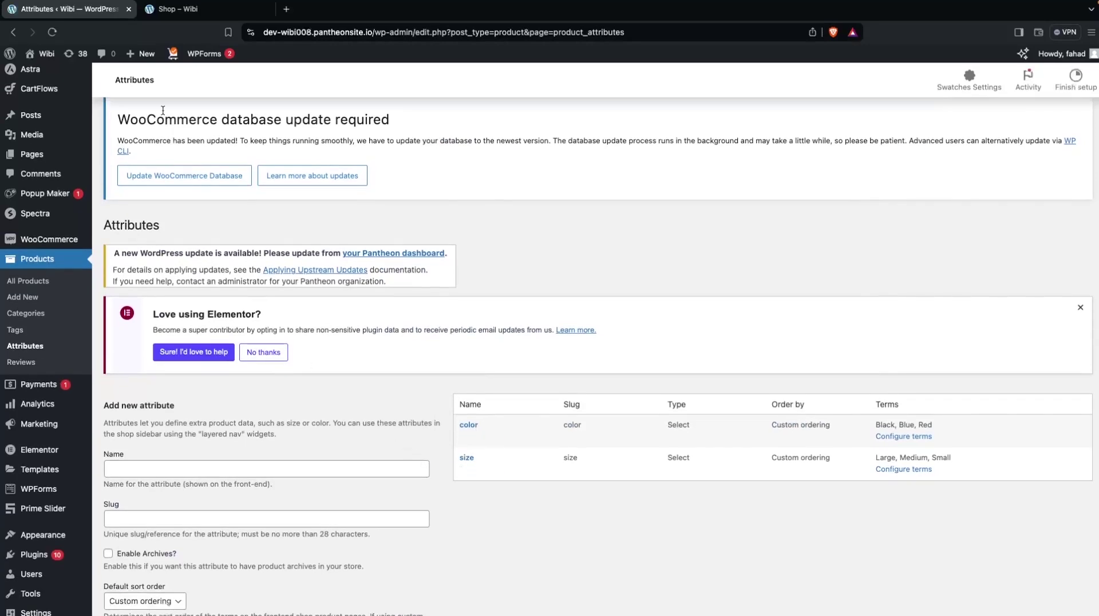
click(218, 16)
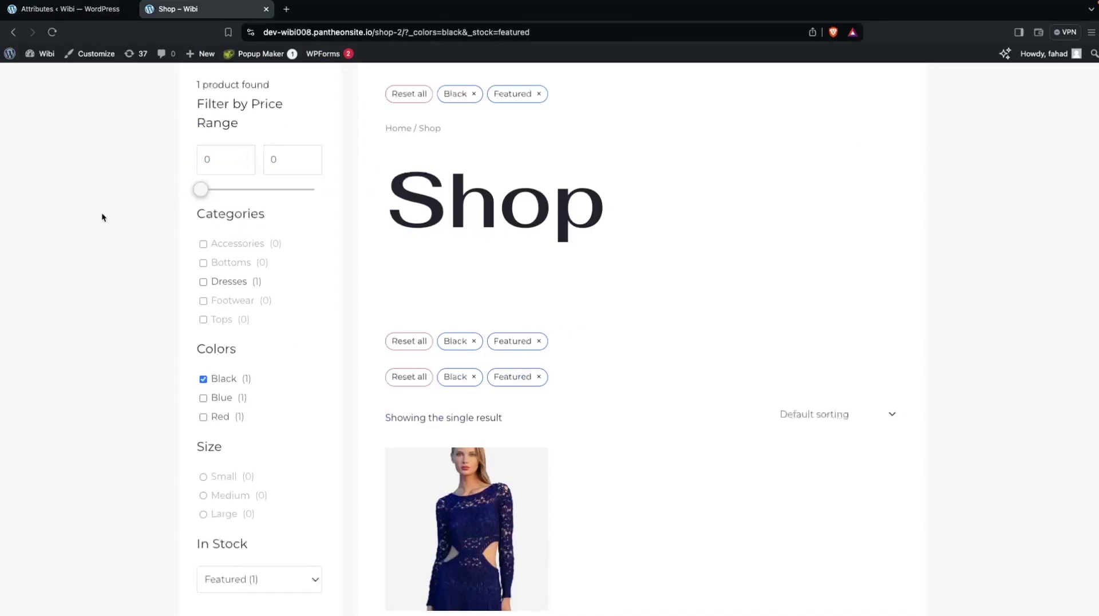